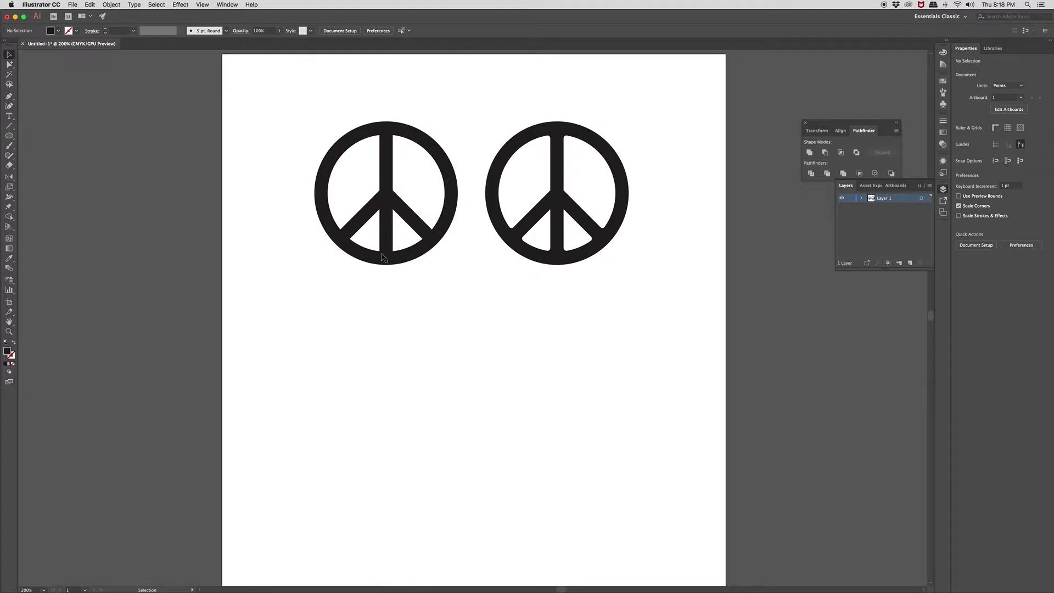
Step: Examine the path construction of the two finished peace signs in outline view, close up and from afar
key("super+y")
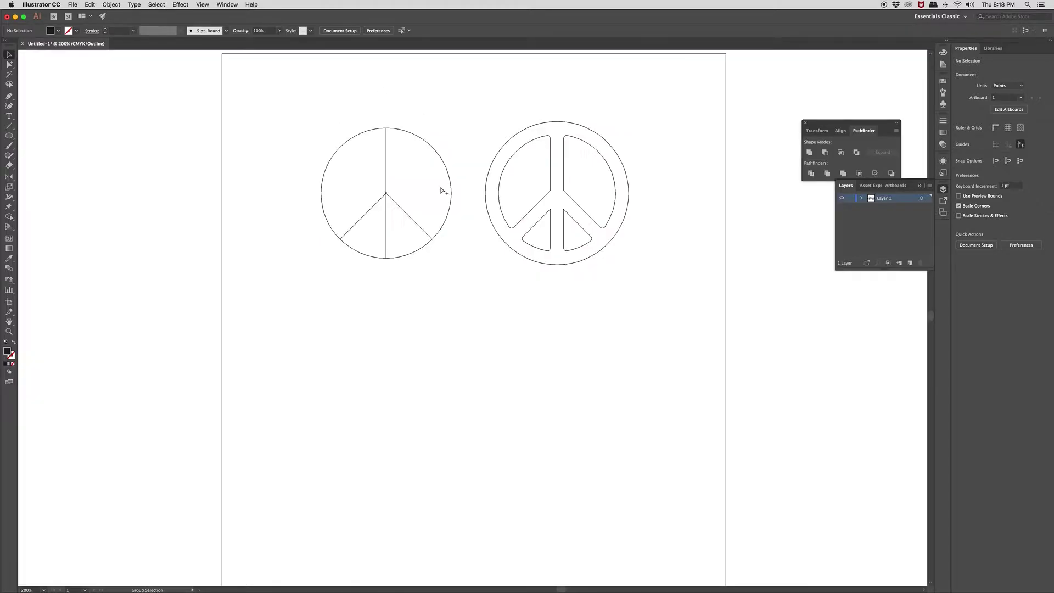
key("v")
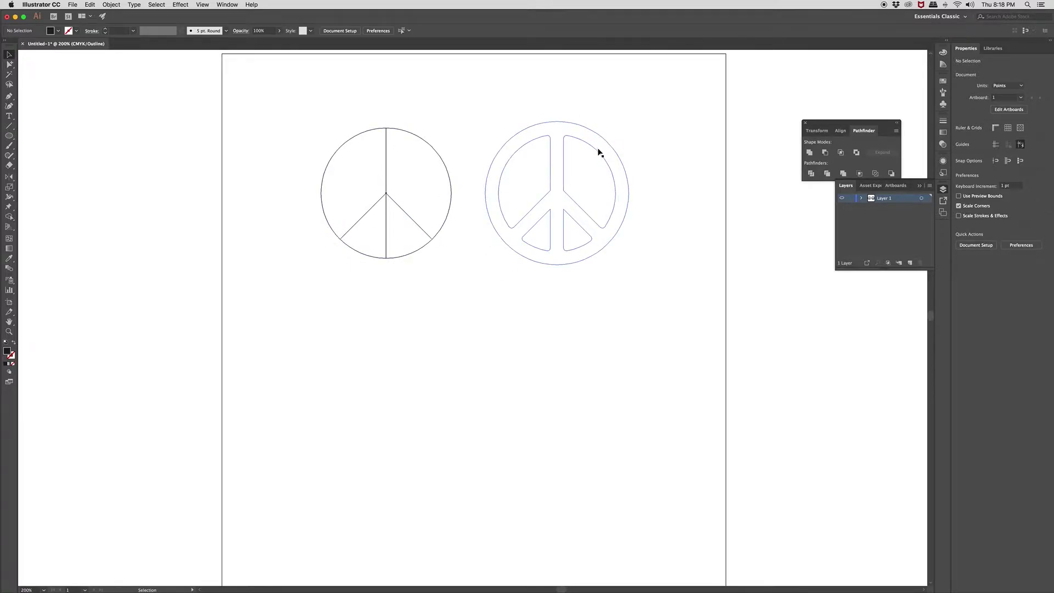
key("z")
left_click_drag(497, 182, 646, 288)
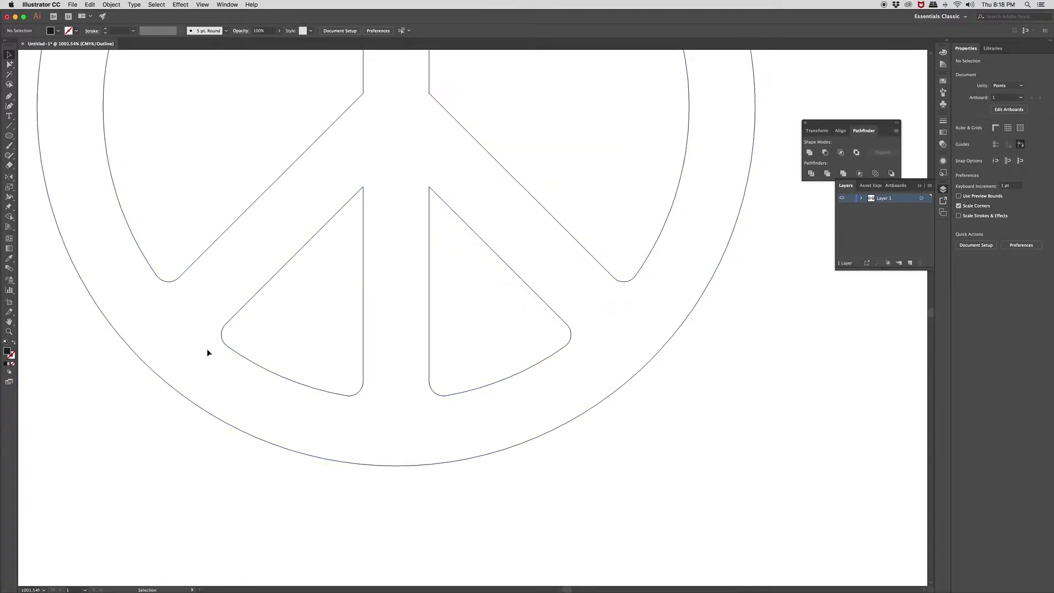
key("super+minus")
key("super+minus")
key("super+minus")
key("super+minus")
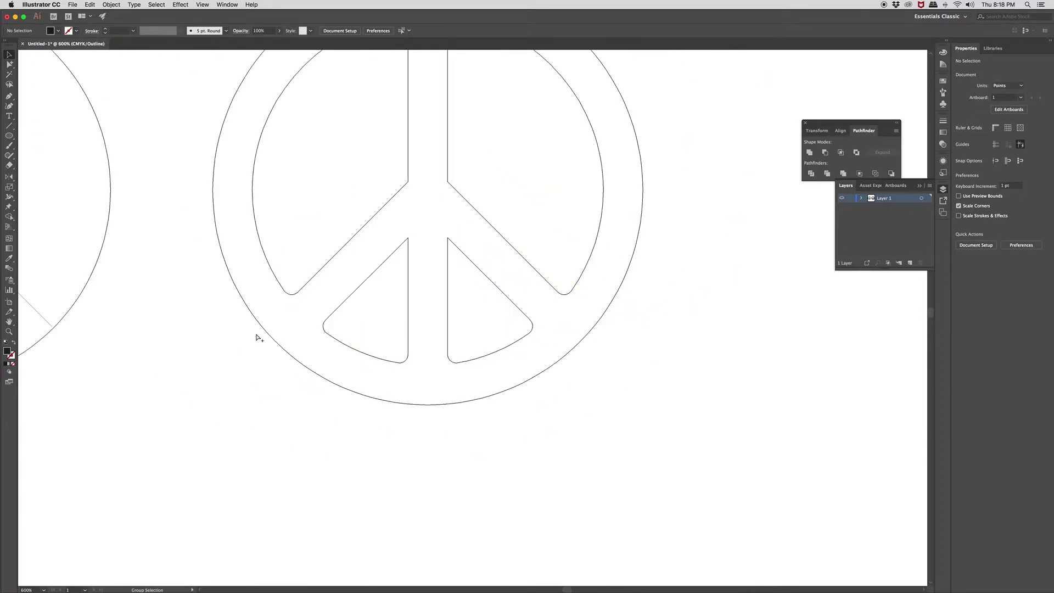
key("super+minus")
key("super+minus")
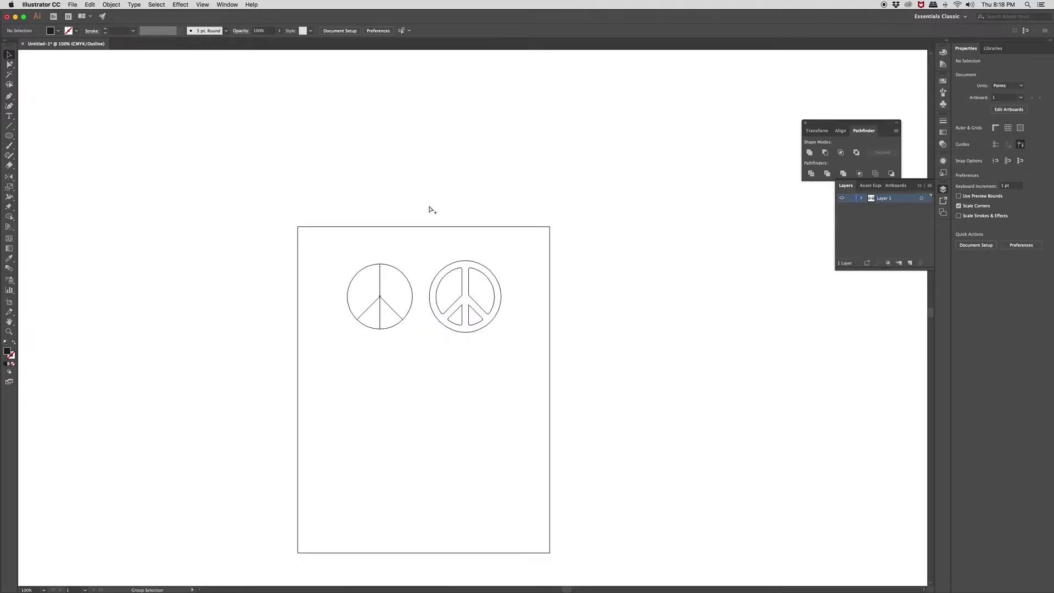
key("super+y")
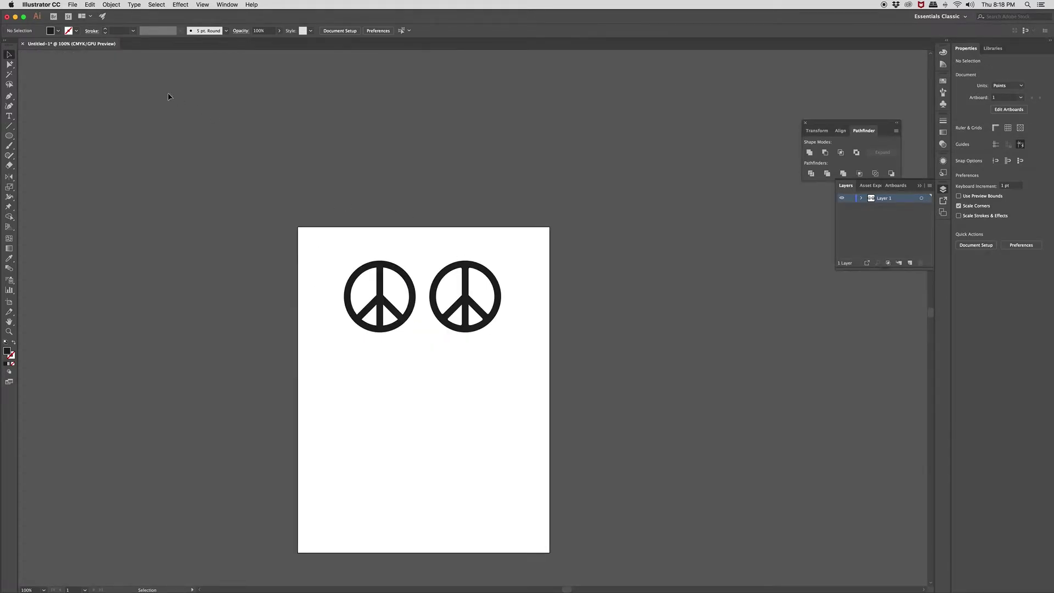
Step: Draw a circle about 179 pt wide below the two peace signs, with no fill and a 20 pt black stroke
left_click(10, 135)
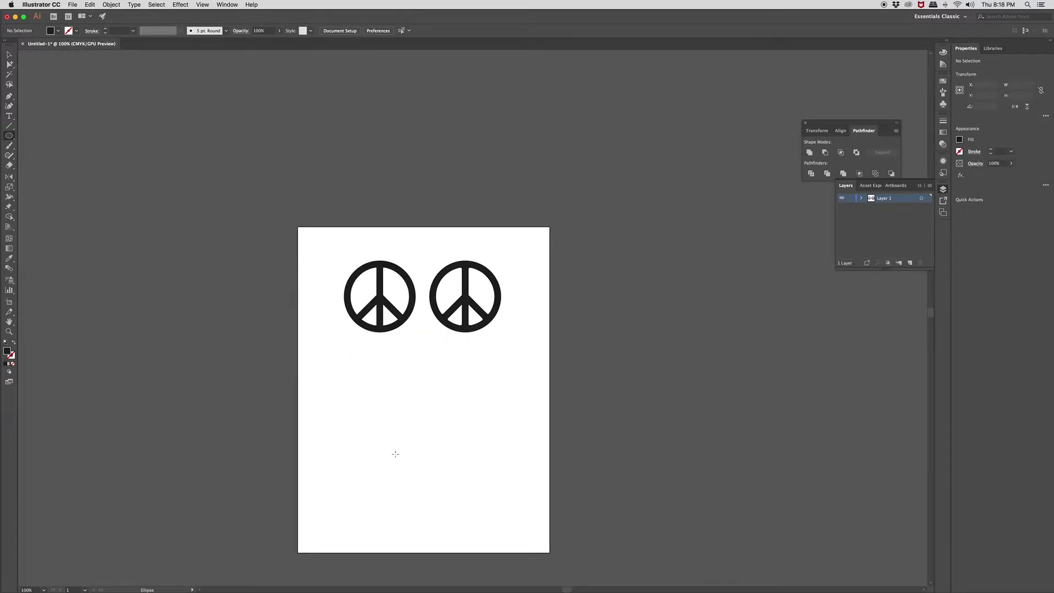
left_click_drag(382, 379, 457, 454)
left_click(14, 67)
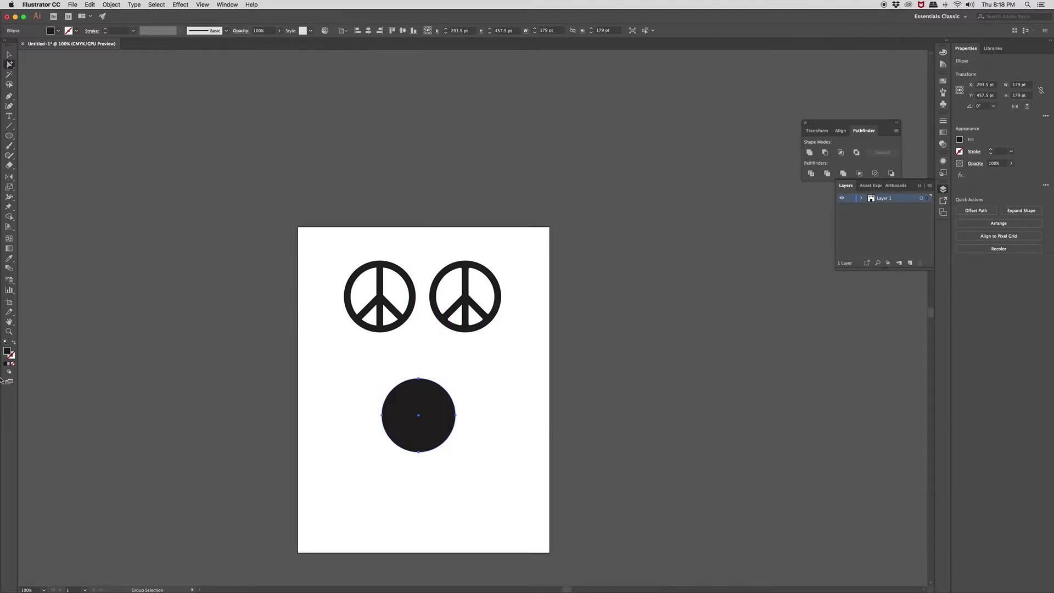
left_click(15, 344)
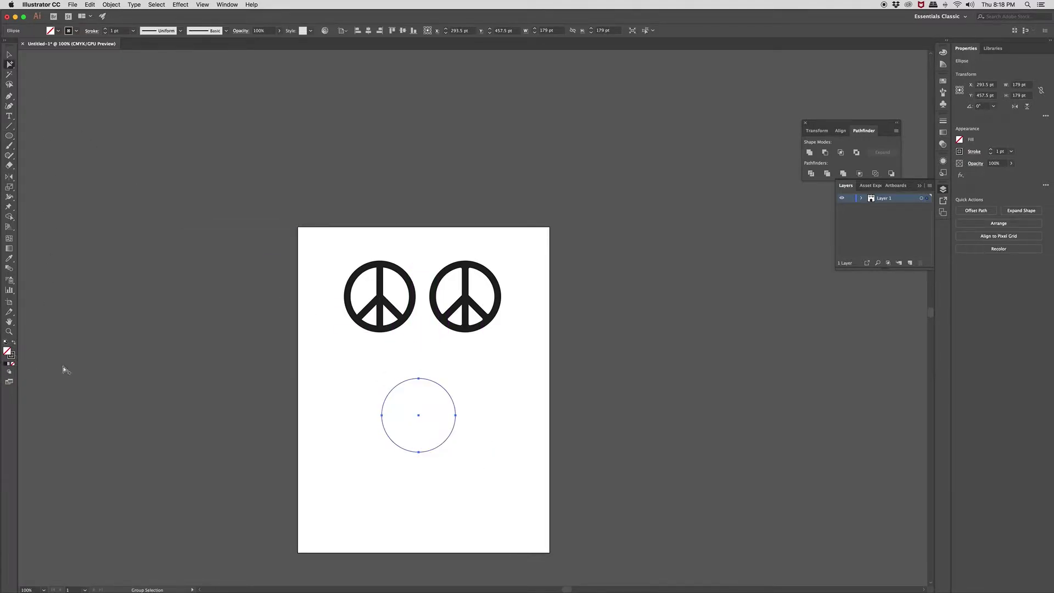
left_click(105, 29)
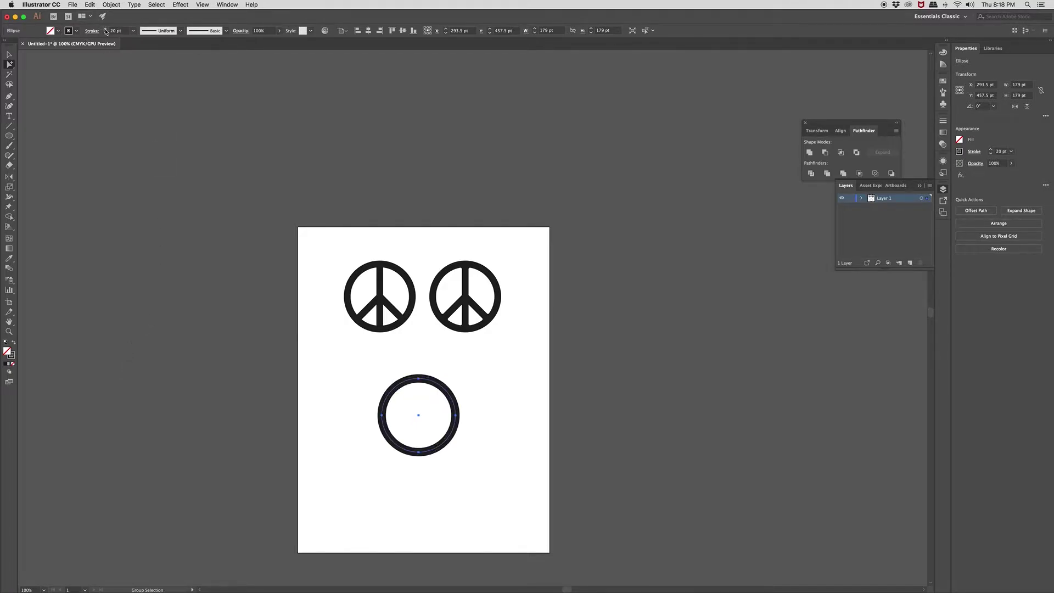
left_click(511, 403)
Step: Draw a vertical line about 179 pt long from the circle path's top anchor to its bottom anchor, using Smart Guides
key("z")
left_click_drag(366, 367, 478, 330)
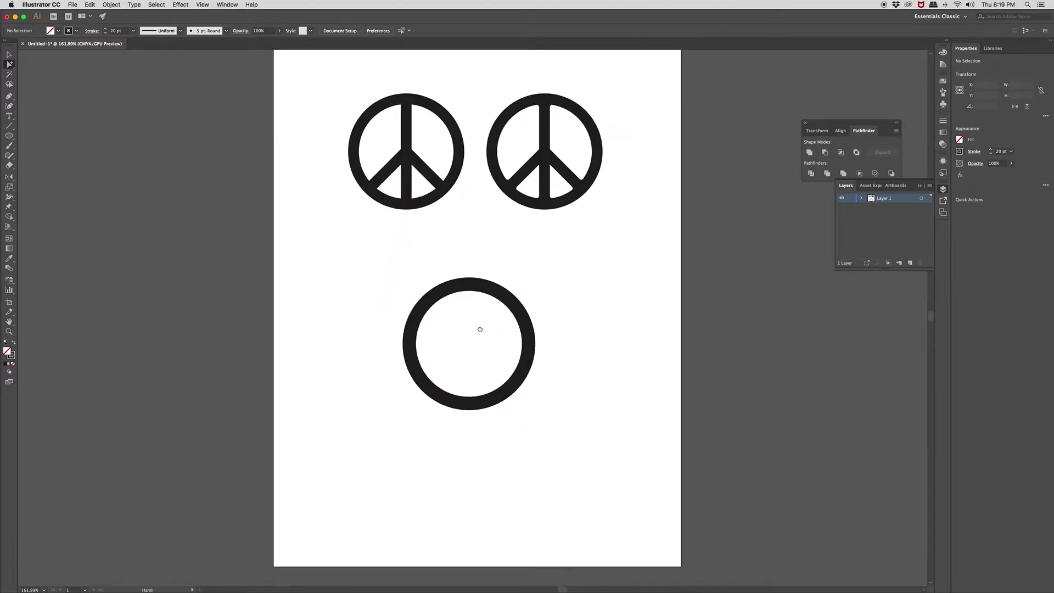
left_click_drag(9, 126, 42, 129)
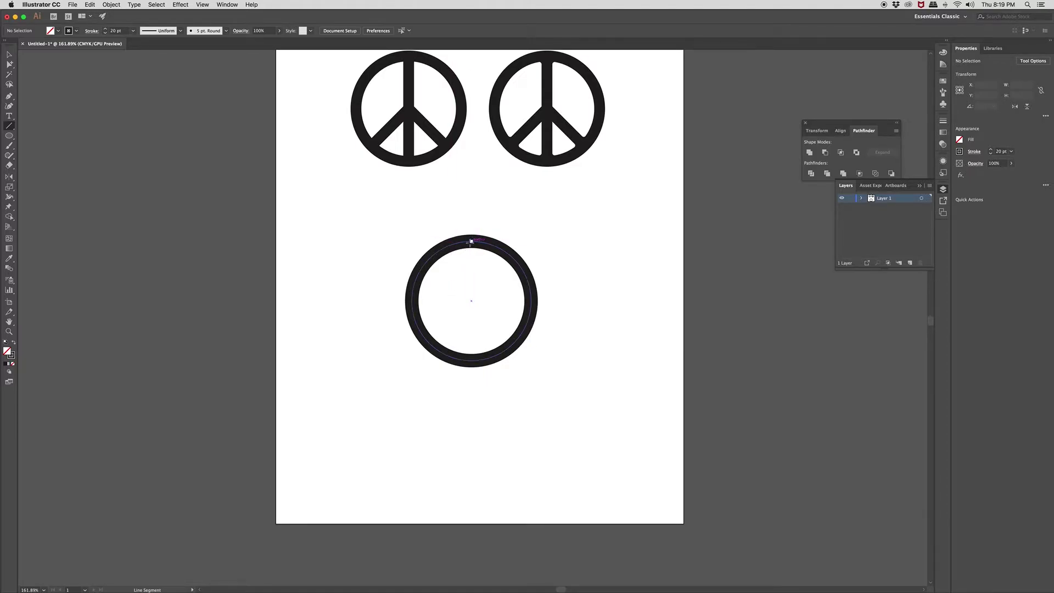
left_click_drag(471, 240, 473, 356)
key("super+z")
left_click(203, 5)
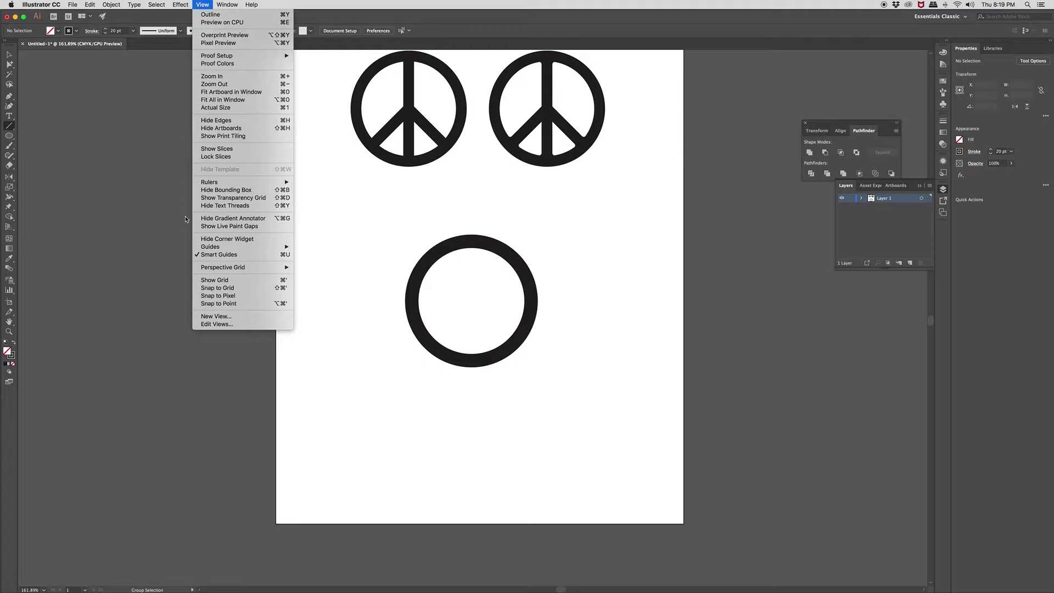
left_click(222, 255)
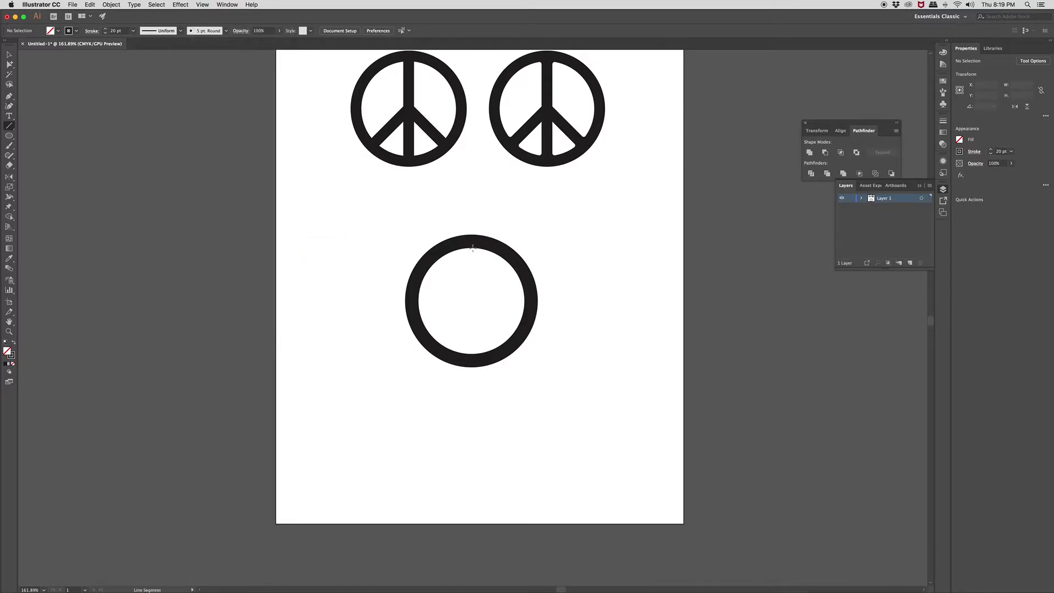
left_click_drag(471, 240, 471, 360)
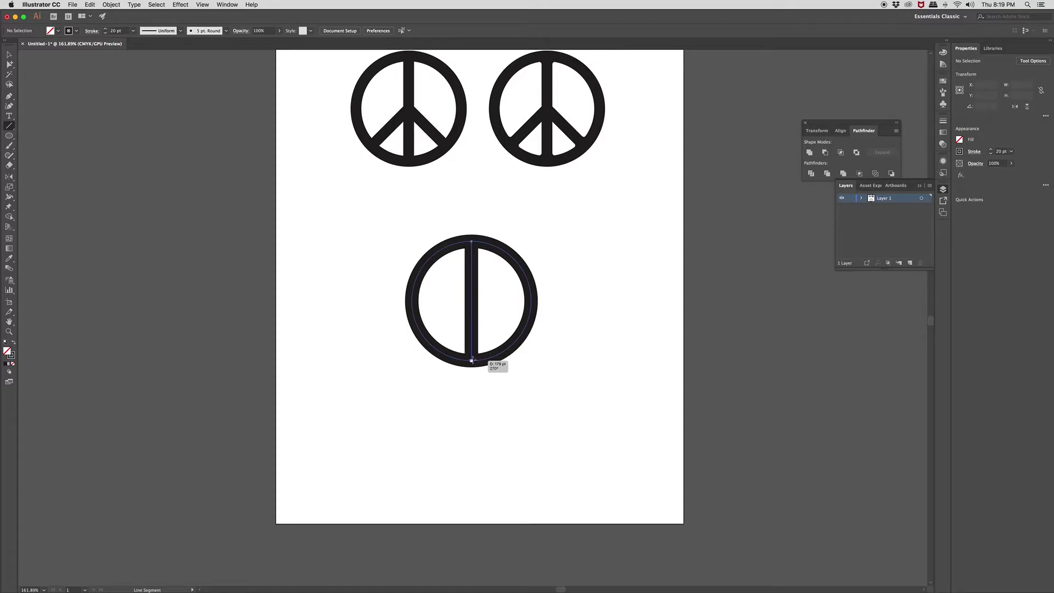
left_click(9, 65)
left_click(325, 361)
Step: Draw a diagonal line at 225° from the circle's centre to the lower-left part of its path
left_click(9, 127)
left_click(471, 299)
left_click(501, 300)
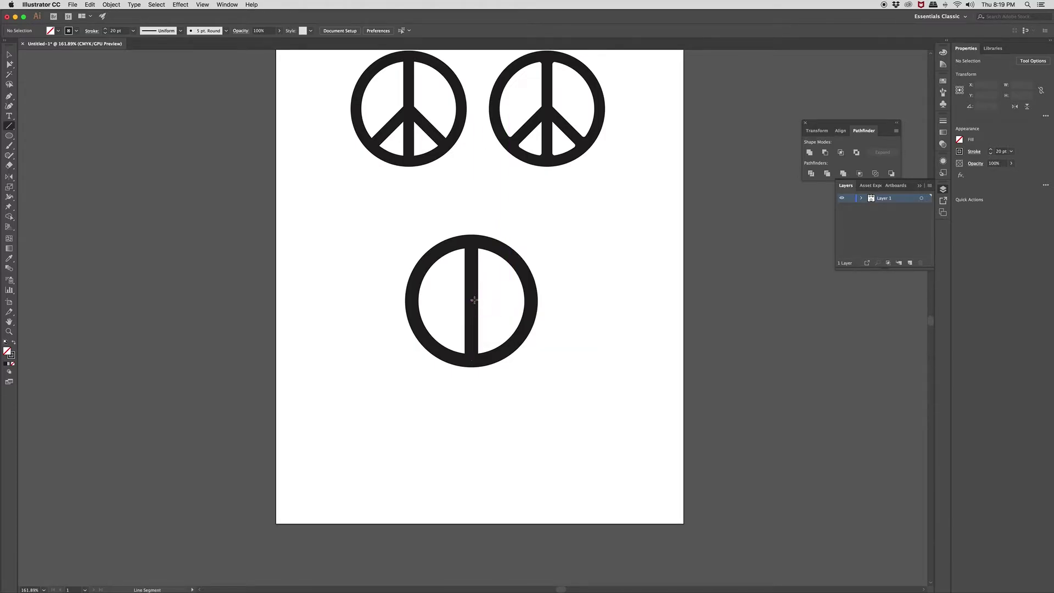
left_click_drag(471, 301, 430, 341)
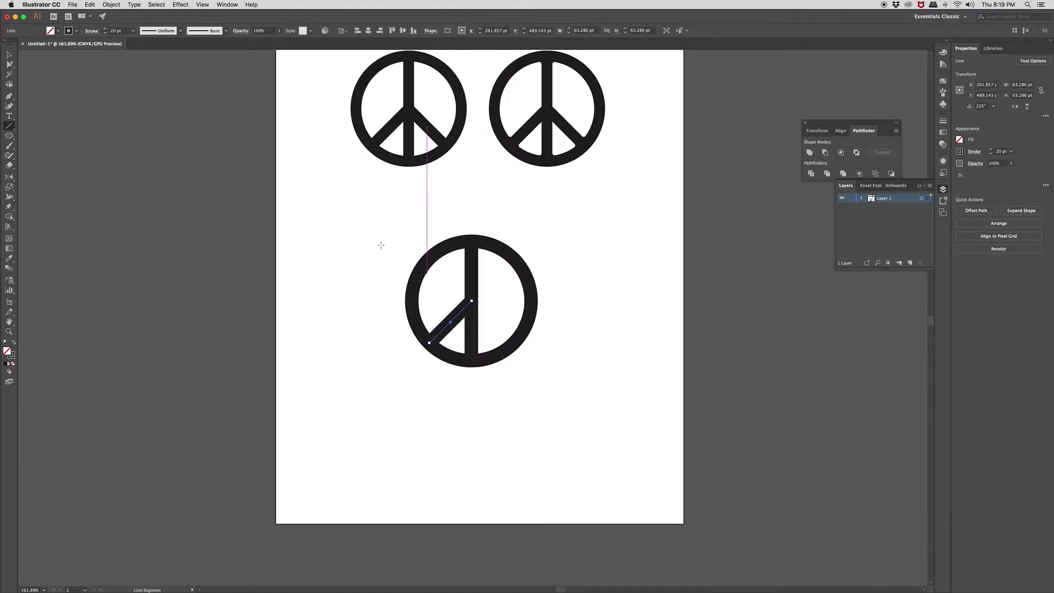
left_click(8, 64)
left_click(419, 302)
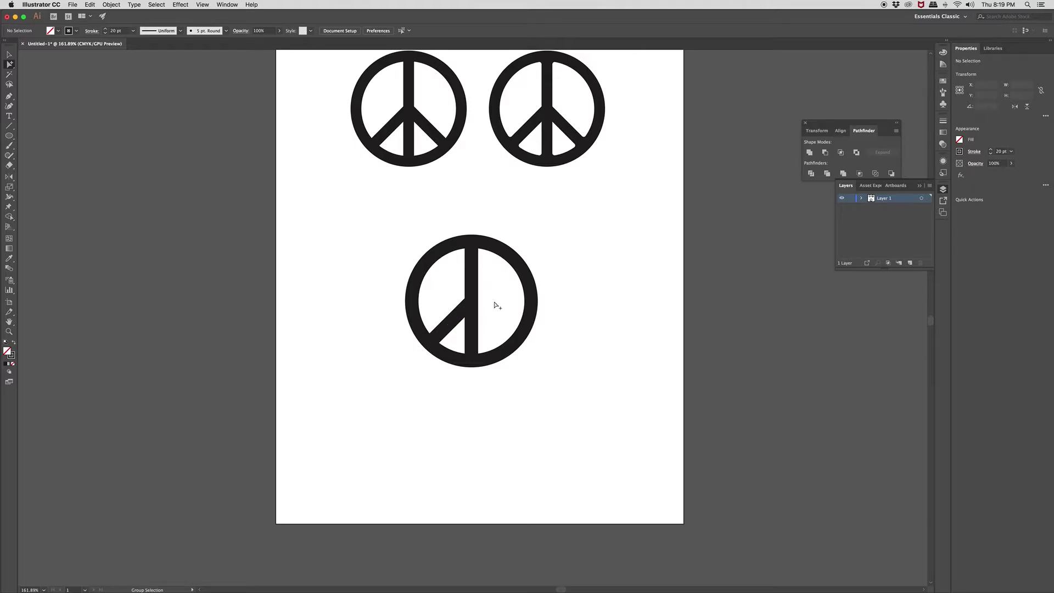
Step: Reflect a copy of the diagonal line across the vertical axis through the circle's centre line
left_click(449, 327)
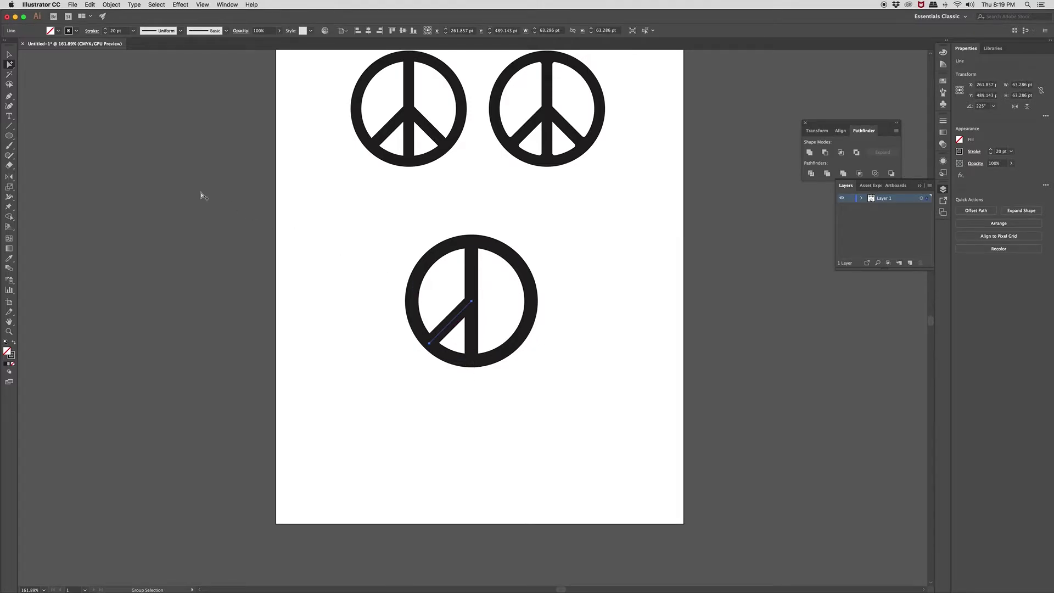
left_click_drag(9, 176, 45, 187)
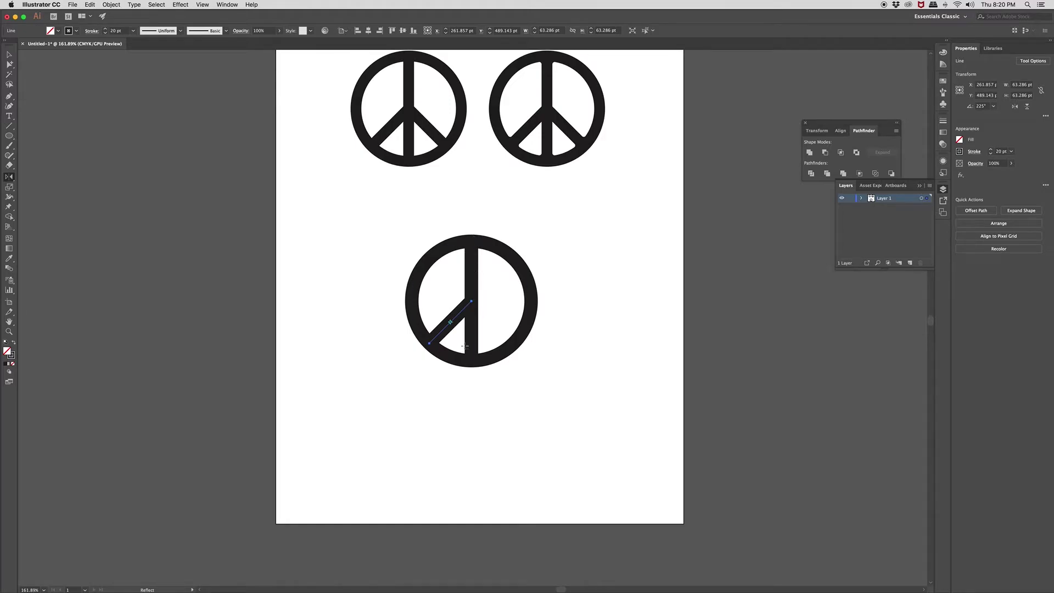
left_click(471, 276, "alt")
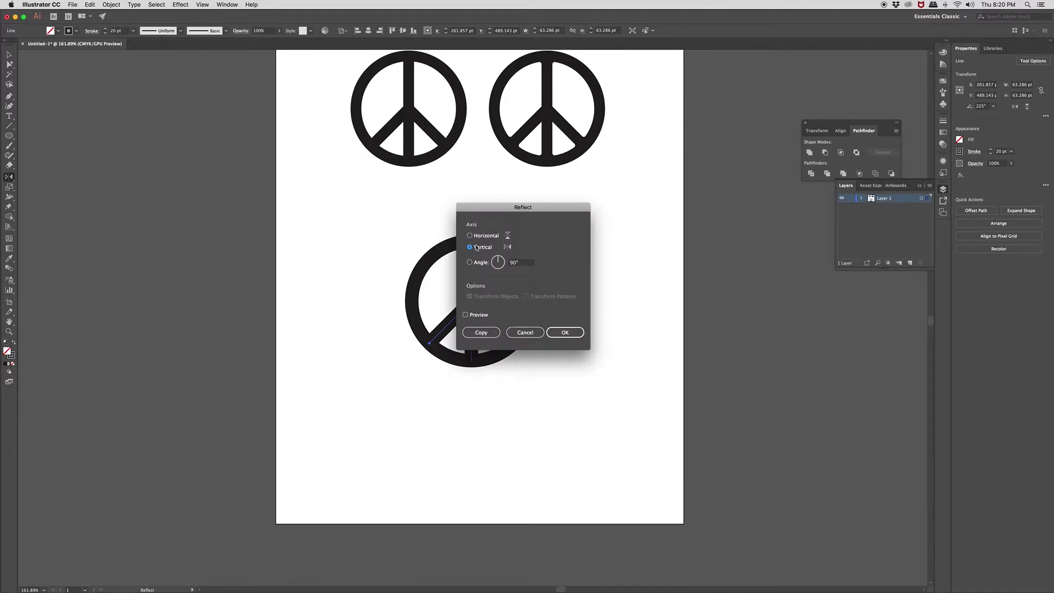
left_click(481, 332)
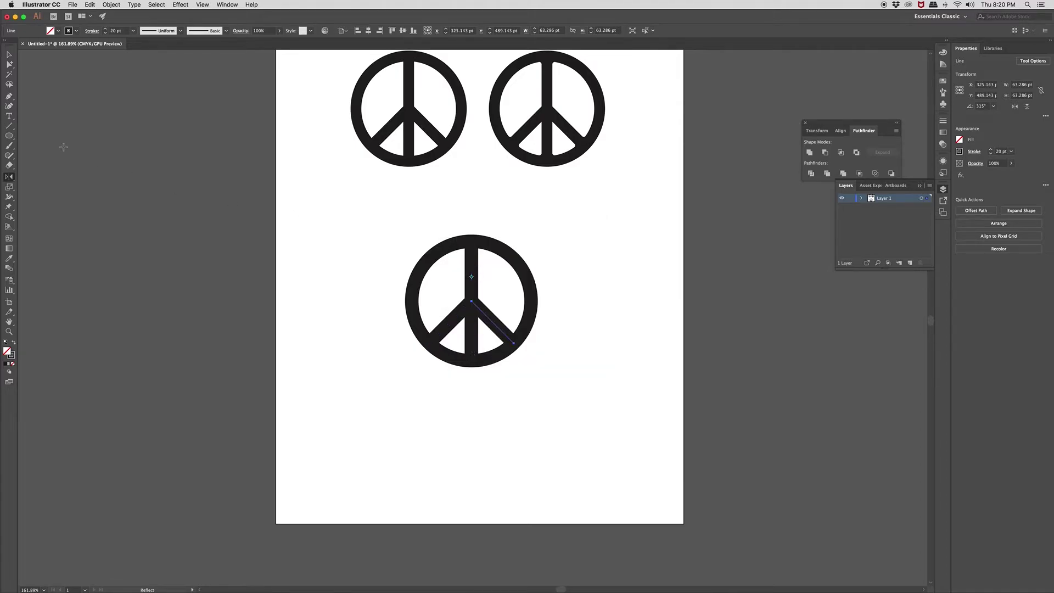
left_click(9, 65)
left_click(508, 274)
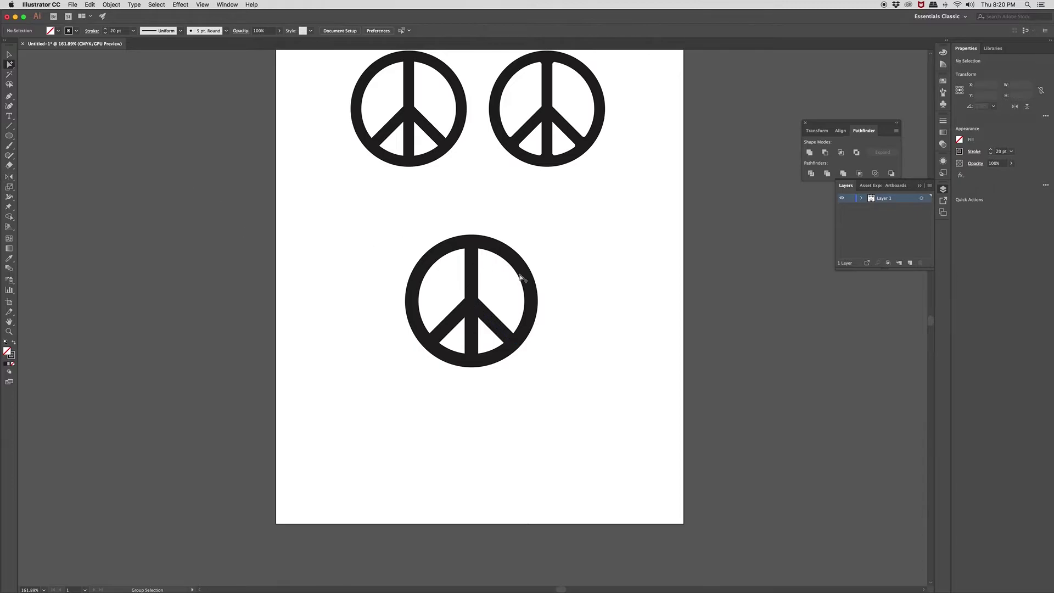
Step: Convert the strokes of the new circle and its three lines to filled shapes with Outline Stroke, checking the paths in outline view
key("super+y")
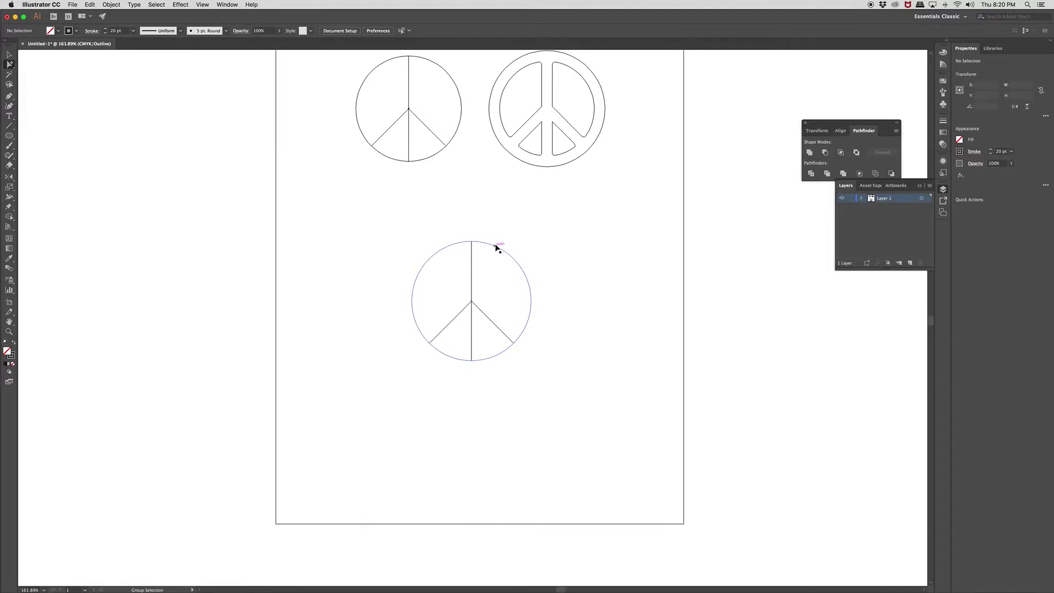
key("super+y")
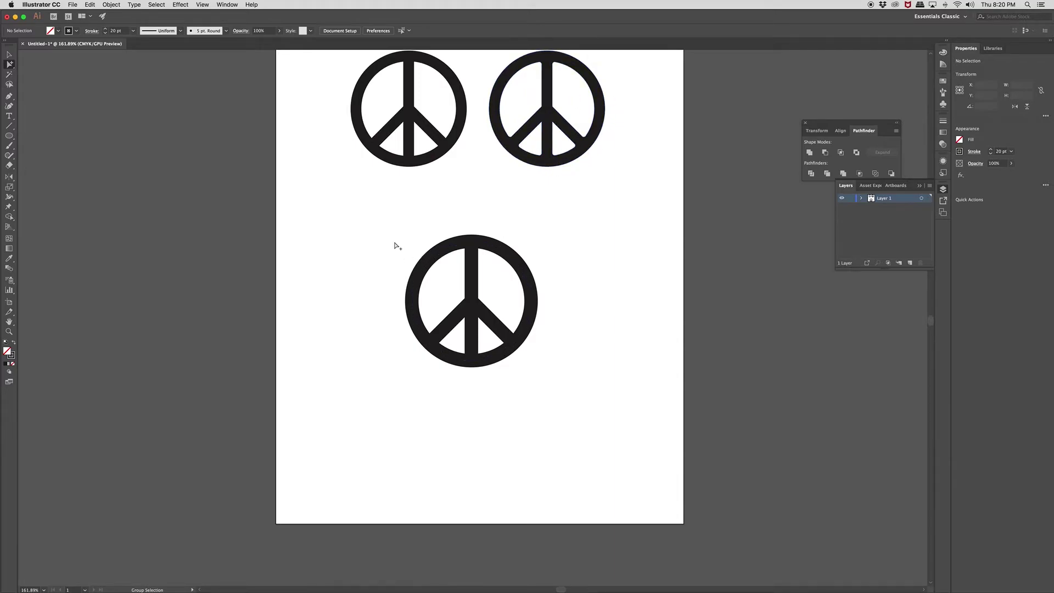
left_click_drag(395, 222, 602, 422)
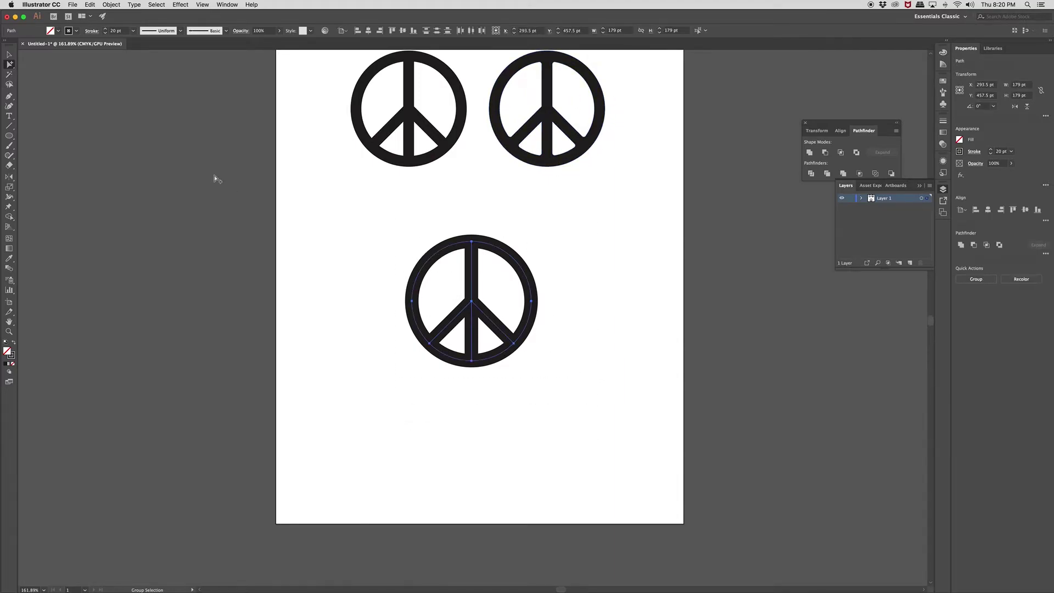
left_click(119, 5)
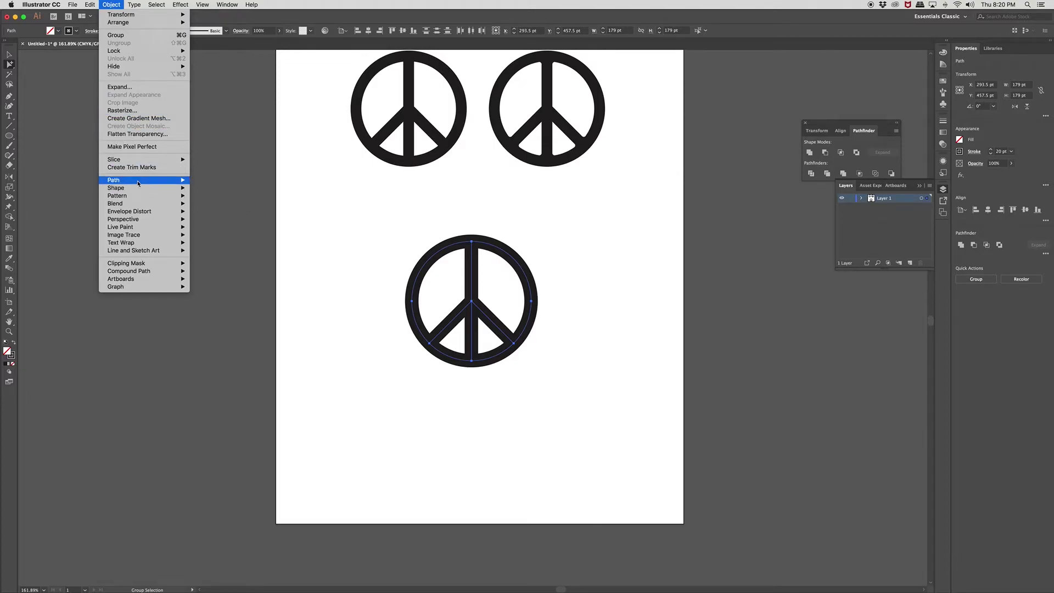
mouse_move(137, 180)
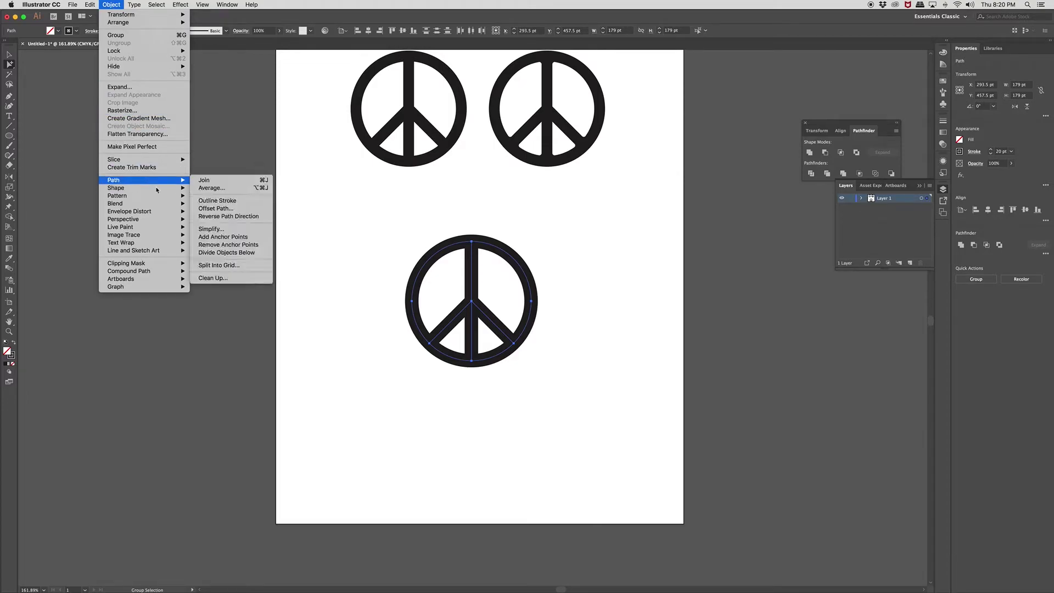
left_click(224, 202)
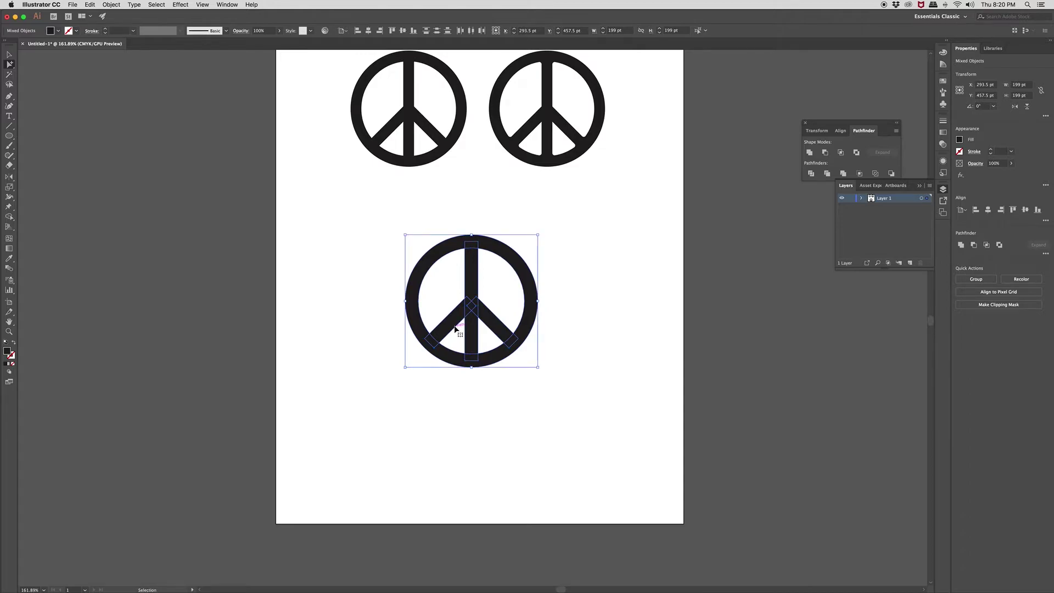
key("super+y")
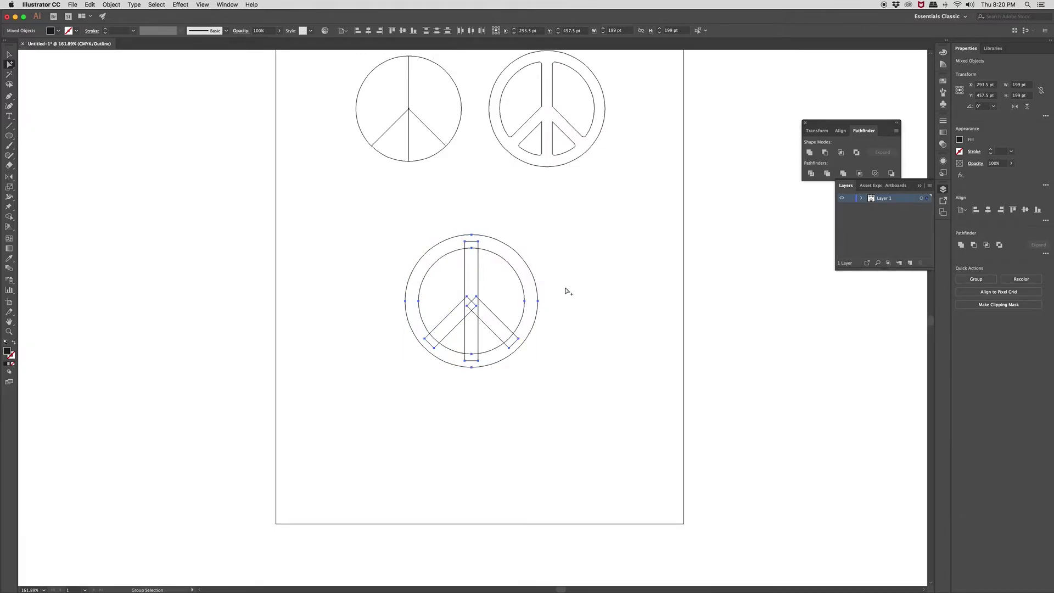
key("super+y")
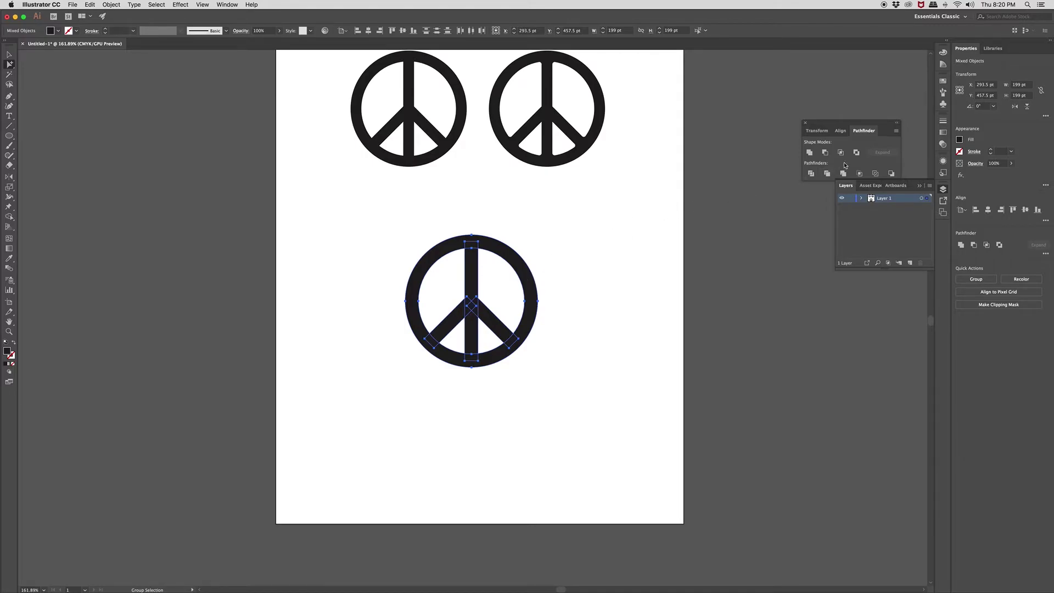
Step: Unite the outlined ring and bars into a single shape and display its anchor points in outline view with Direct Selection
left_click_drag(860, 126, 653, 211)
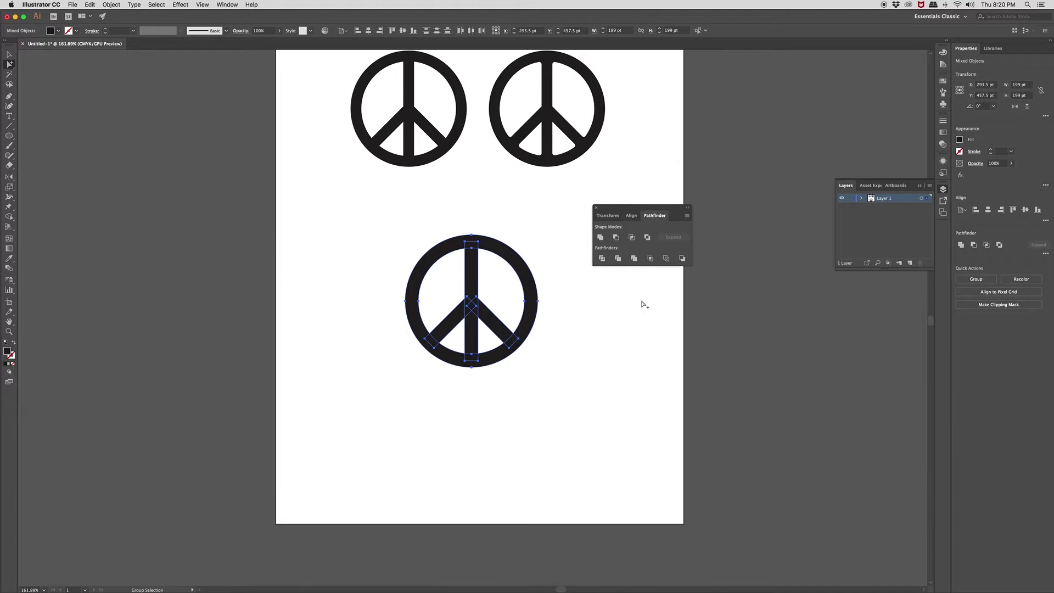
left_click(600, 238)
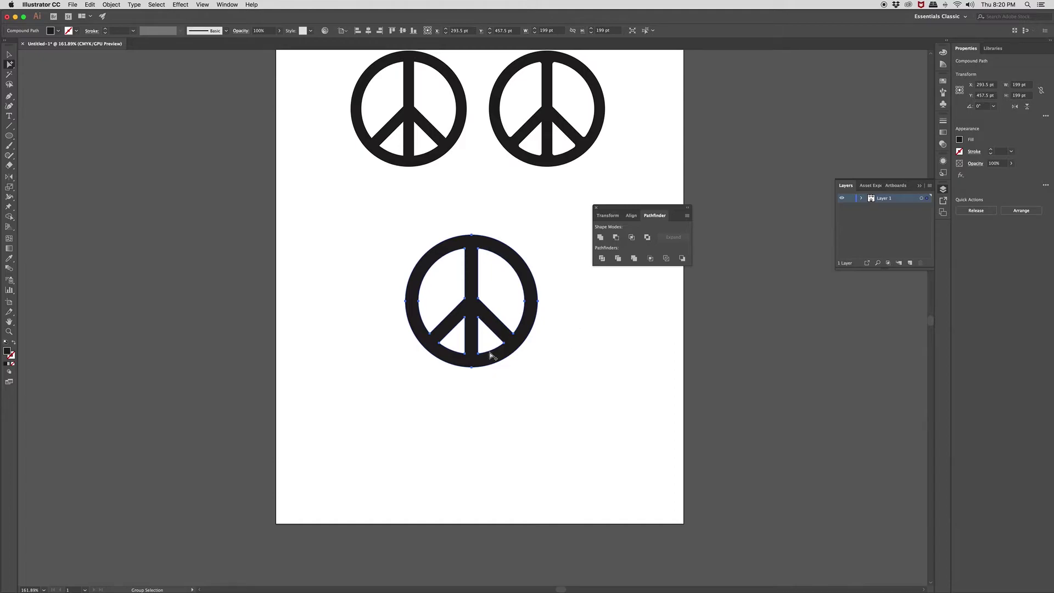
left_click_drag(9, 66, 37, 65)
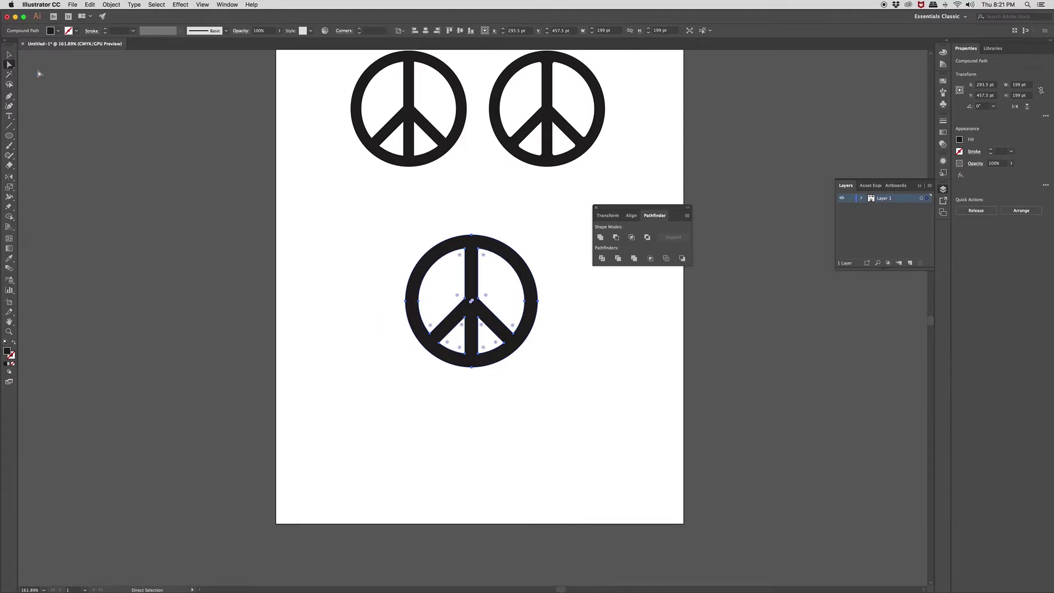
key("super+y")
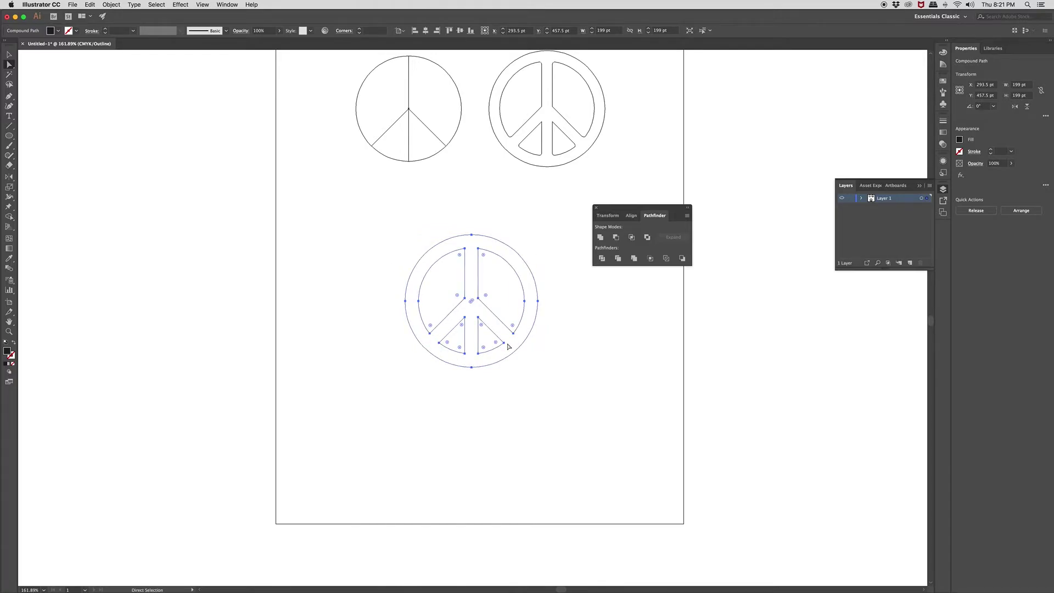
Step: Deselect the united peace sign and switch the artwork from outline view back to preview
left_click(554, 368)
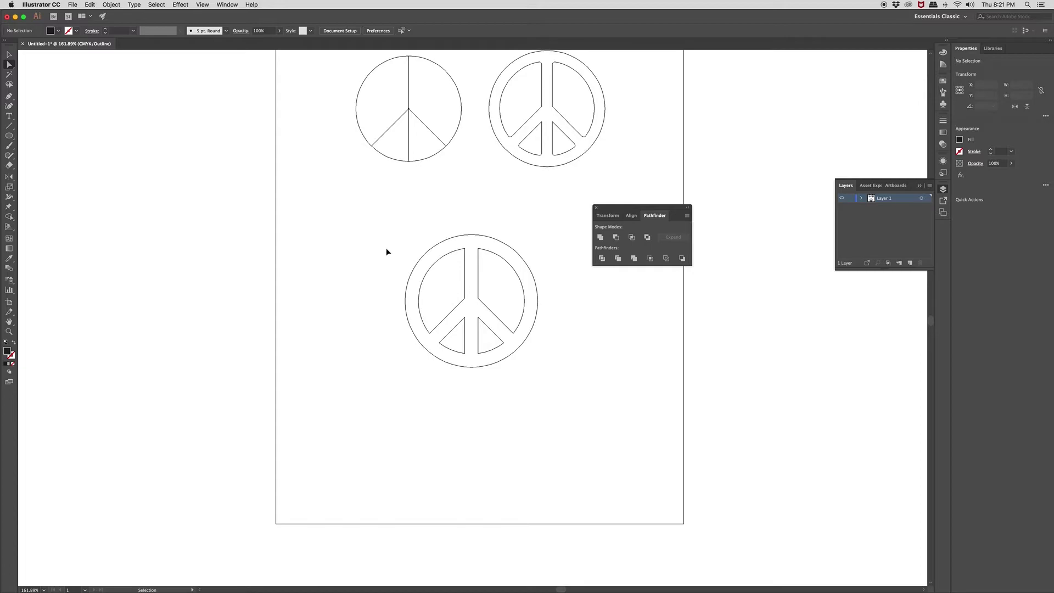
key("super+y")
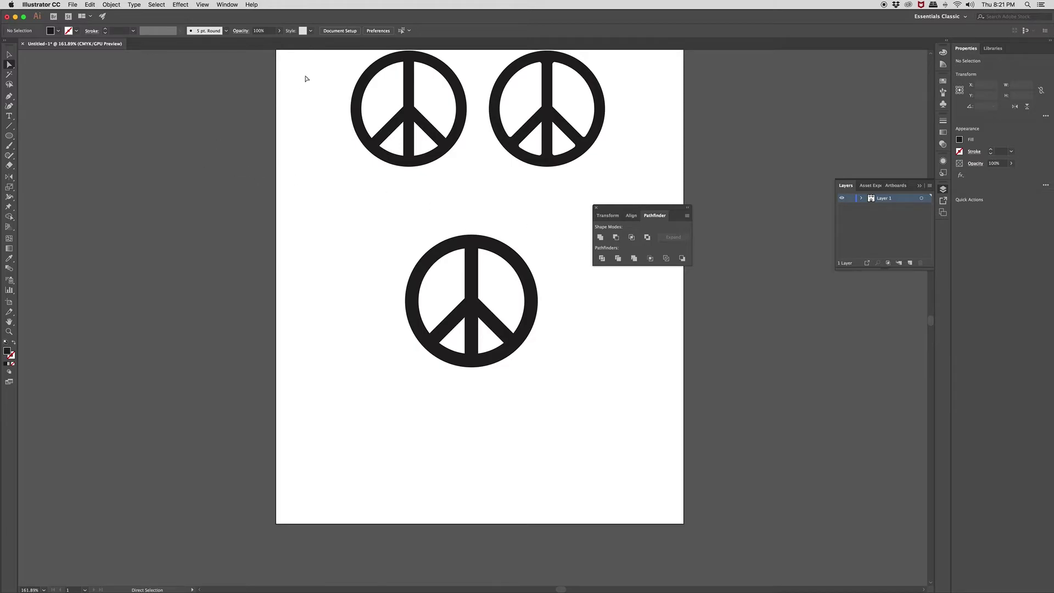
Step: Scale all paths of the original stroked peace sign uniformly to 30% with Scale Strokes & Effects off
left_click_drag(340, 63, 456, 200)
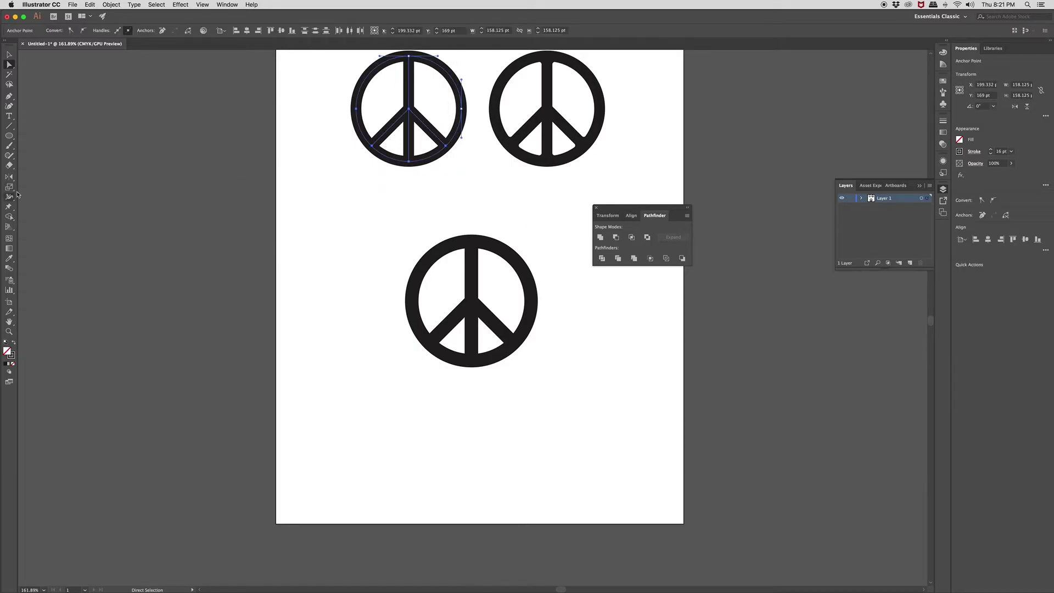
left_click_drag(10, 64, 52, 76)
left_click_drag(340, 170, 319, 245)
left_click_drag(315, 110, 454, 264)
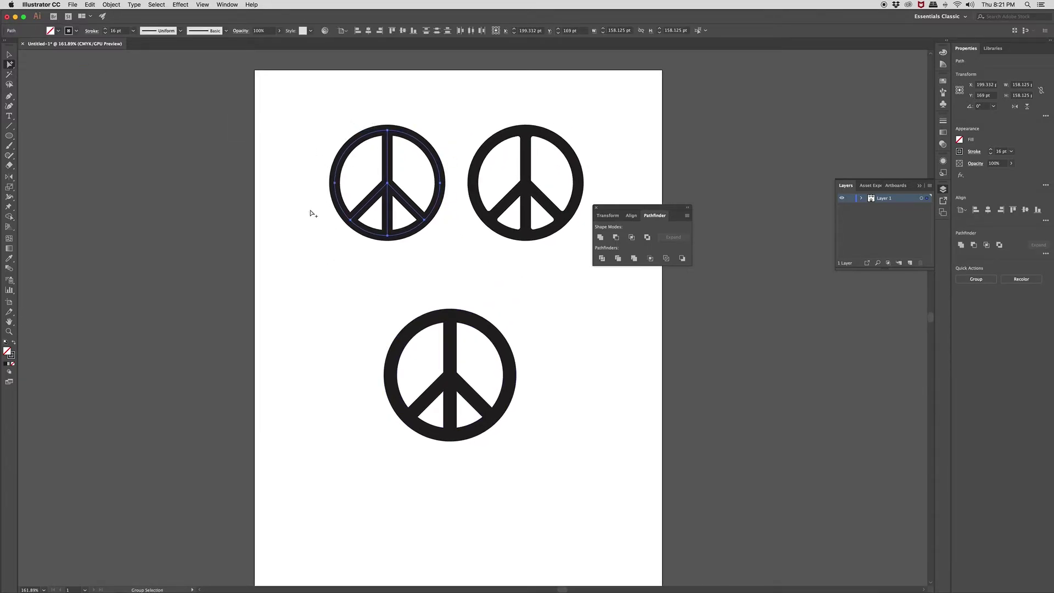
double_click(9, 186)
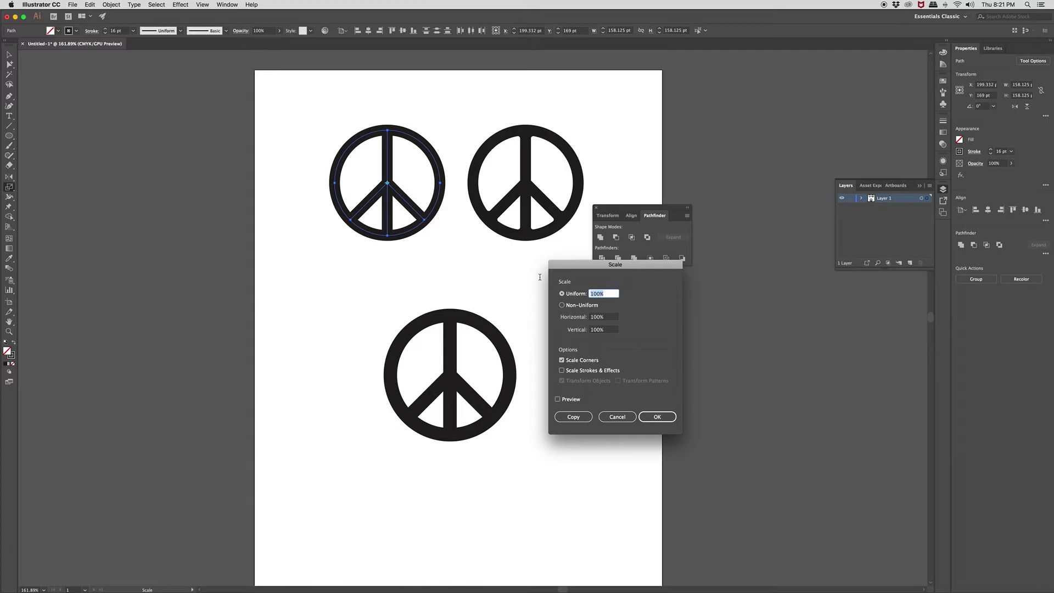
type("30")
left_click(657, 417)
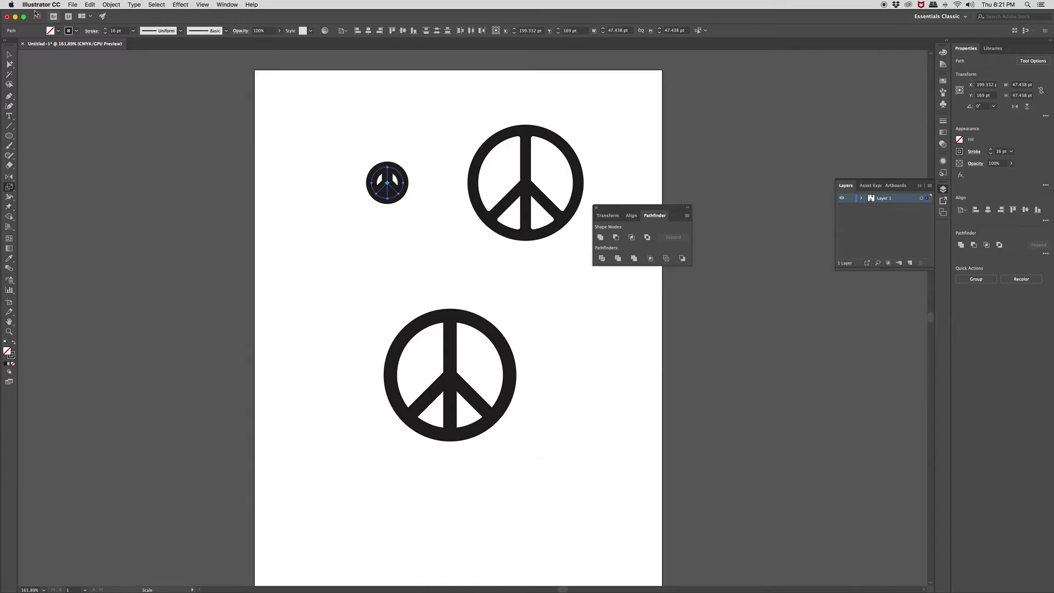
Step: Deselect the shrunken peace sign and undo its 30% scaling
left_click(9, 64)
left_click(400, 227)
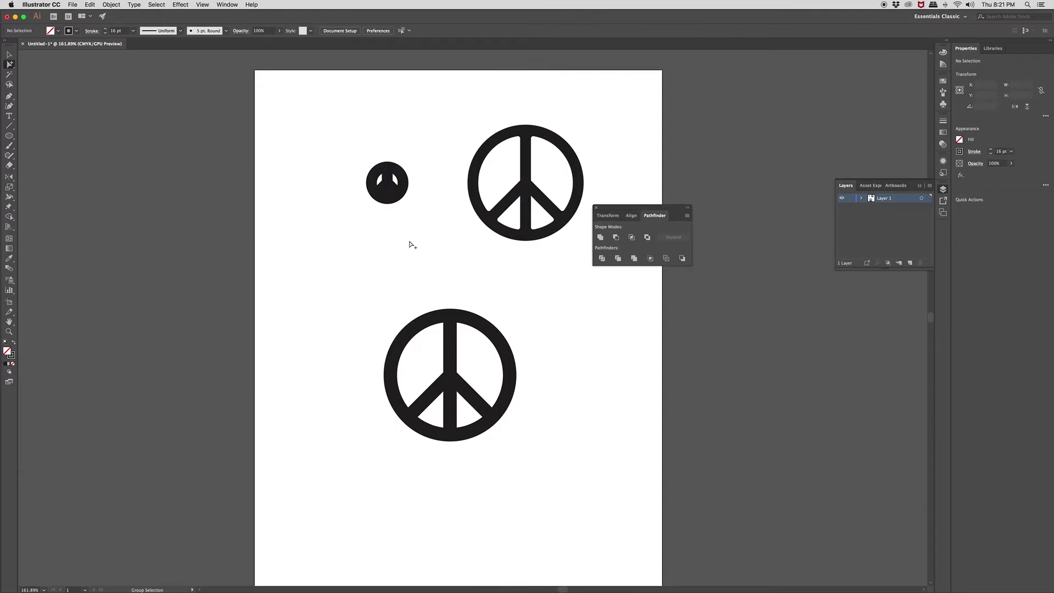
key("cmd+z")
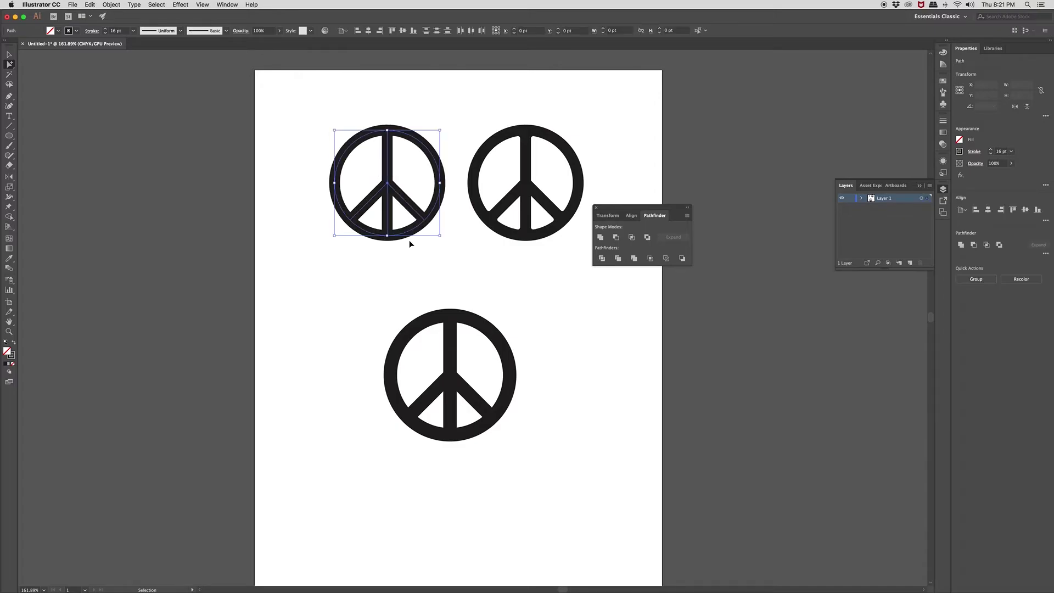
Step: Scale the stroked peace sign uniformly to 30% with Scale Strokes & Effects turned on
left_click(9, 187)
double_click(9, 187)
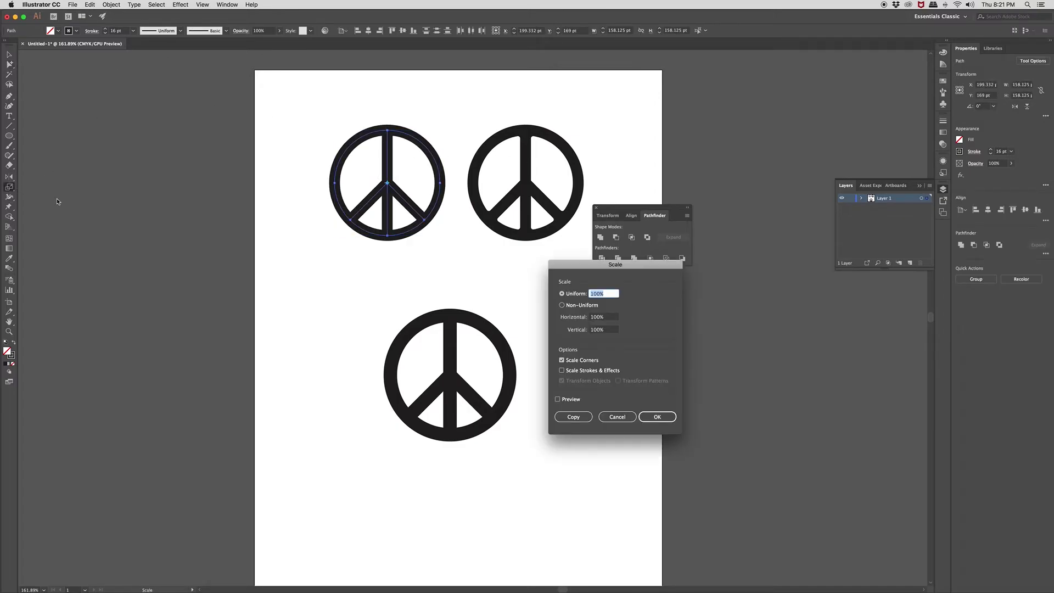
left_click(561, 371)
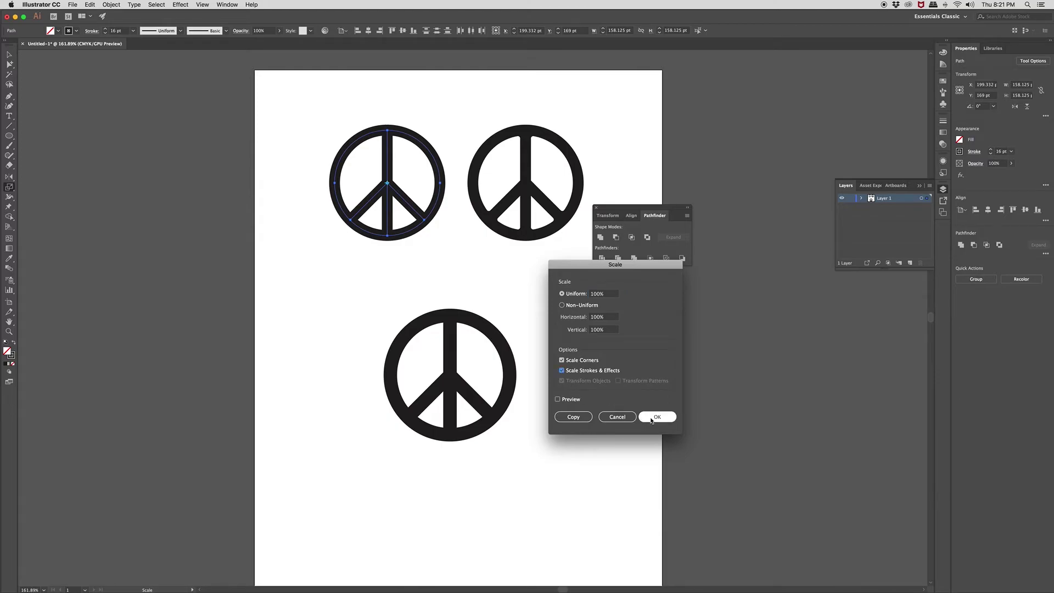
left_click(612, 295)
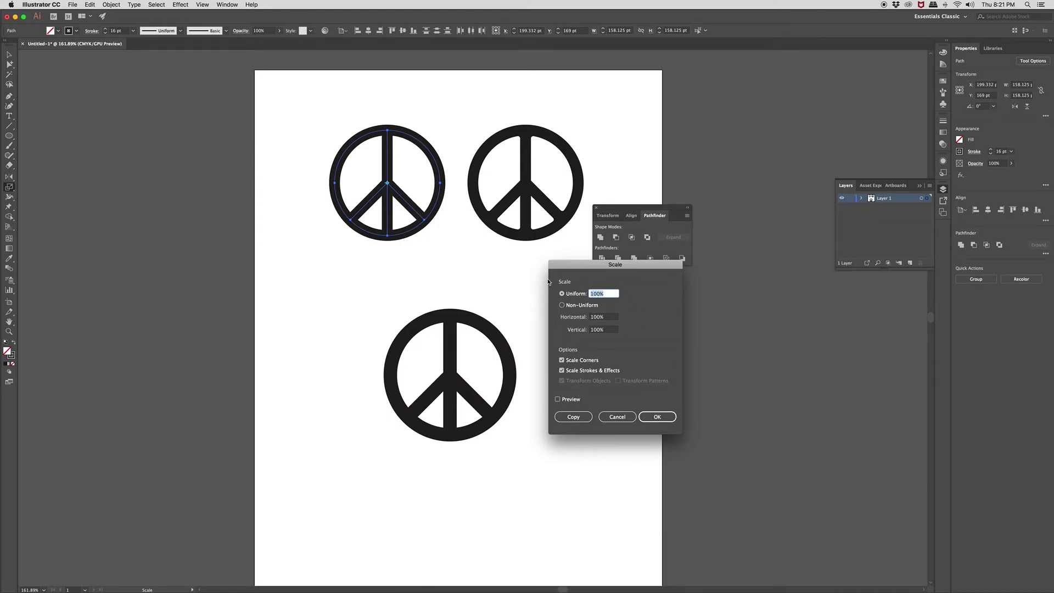
type("30")
left_click(657, 417)
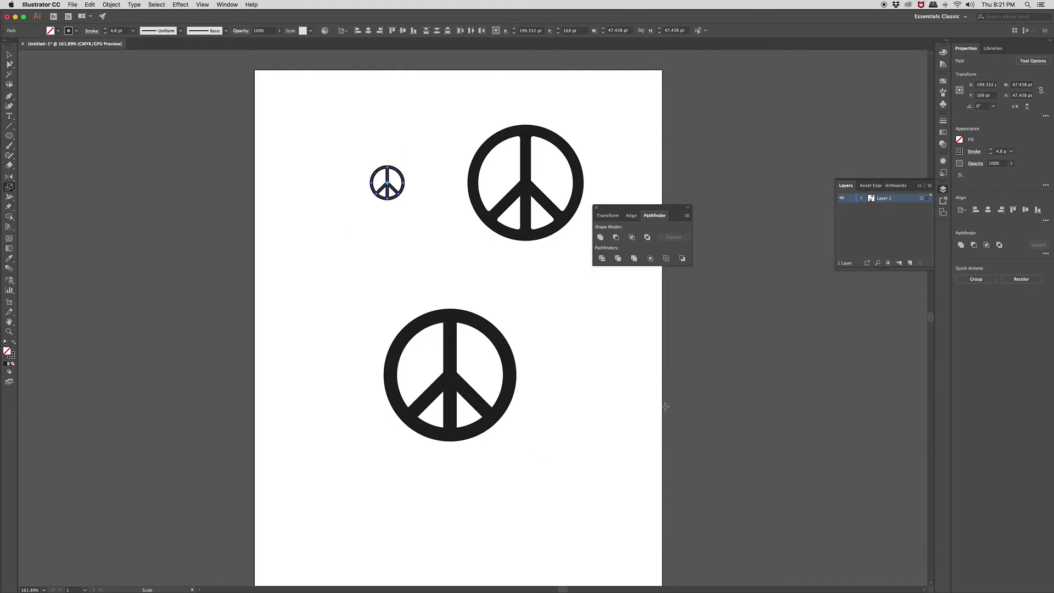
Step: Undo the 30% scaling and the accidental freehand enlargement of the stroked peace sign
key("cmd+z")
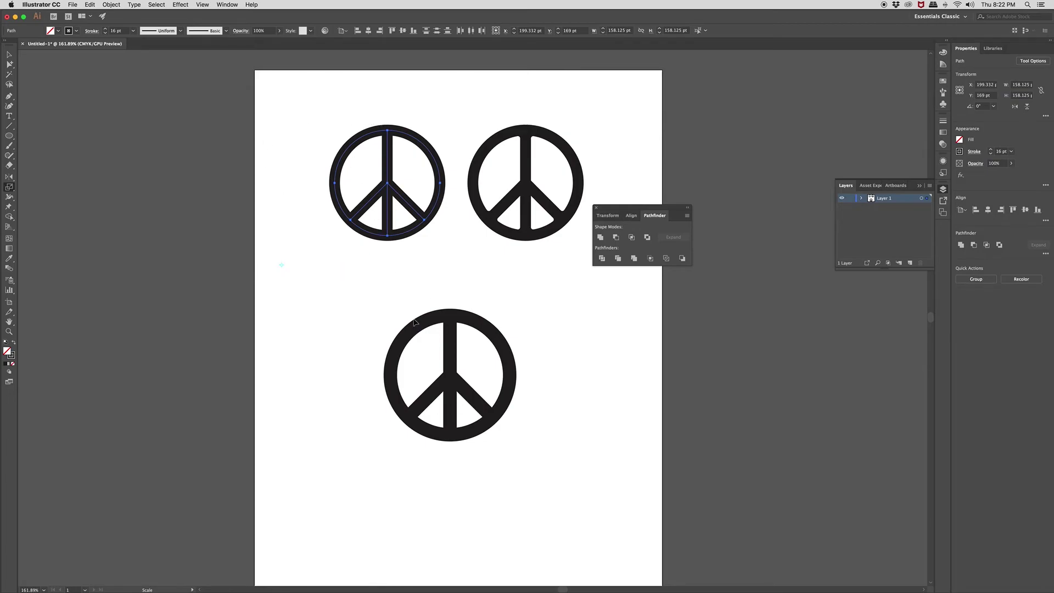
mouse_move(362, 306)
left_mouse_down()
mouse_move(515, 470)
mouse_move(576, 331)
left_mouse_up()
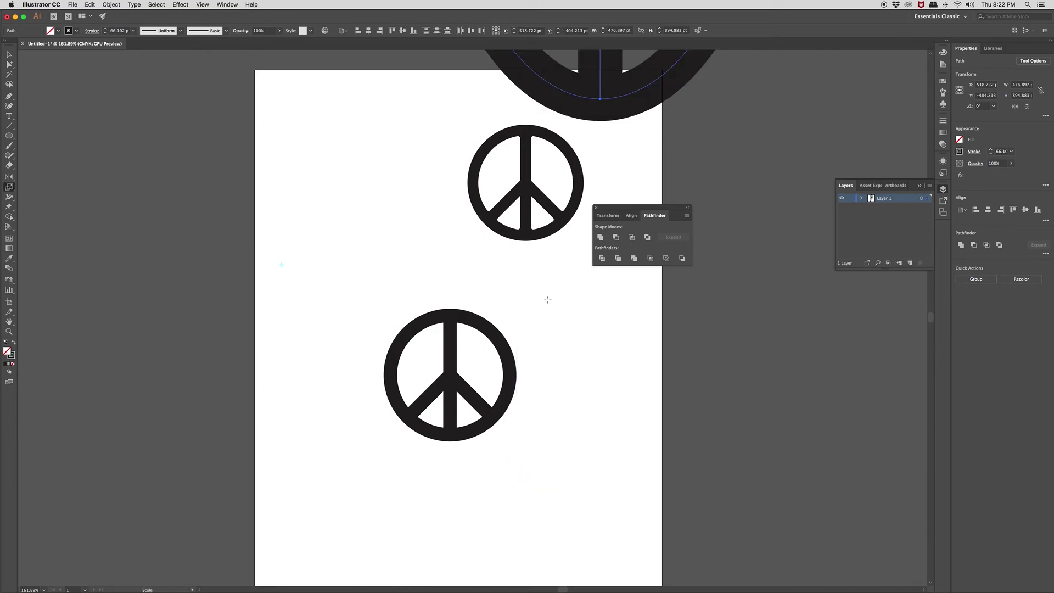
key("super+z")
Step: Select all inner corner anchor points where the bars meet the ring on the united peace sign with Direct Selection
mouse_move(348, 297)
left_mouse_down()
mouse_move(480, 366)
mouse_move(390, 290)
mouse_move(428, 319)
left_mouse_up()
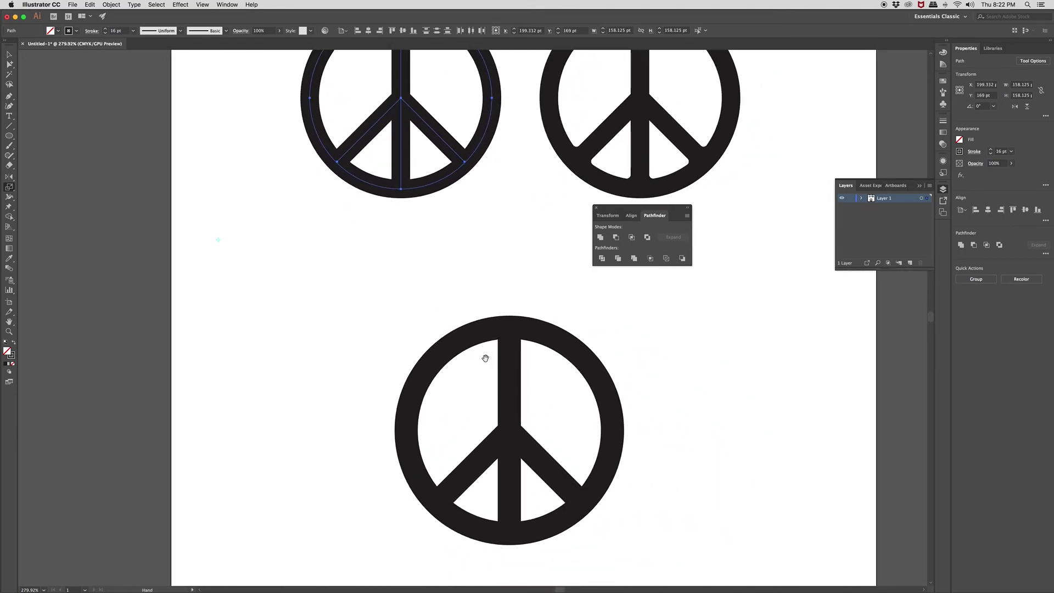
left_click_drag(488, 363, 429, 300)
left_click(10, 64)
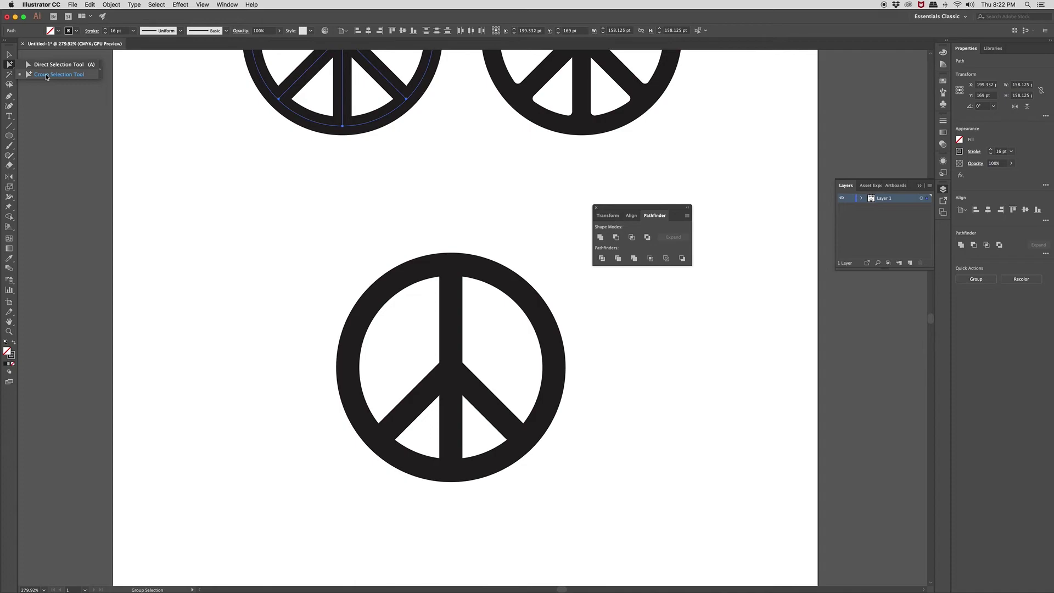
left_click(49, 66)
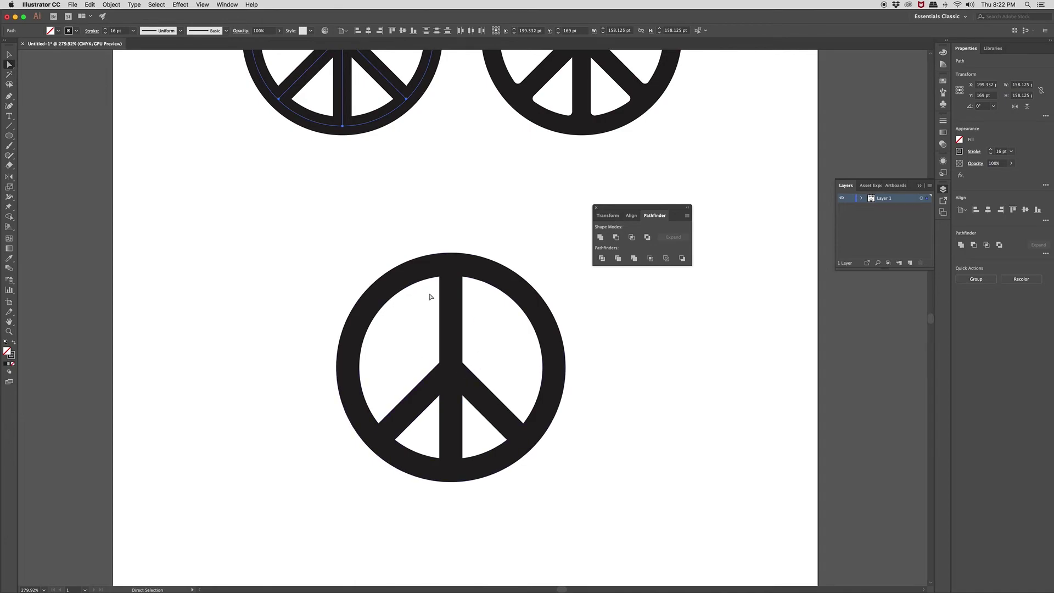
left_click_drag(426, 297, 448, 271)
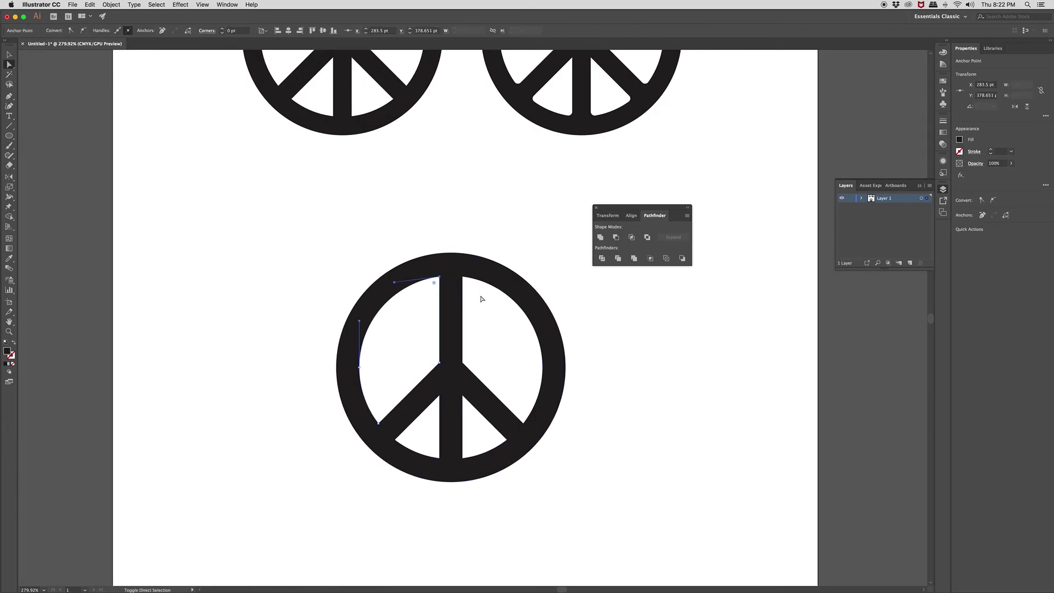
left_click(462, 277, "shift")
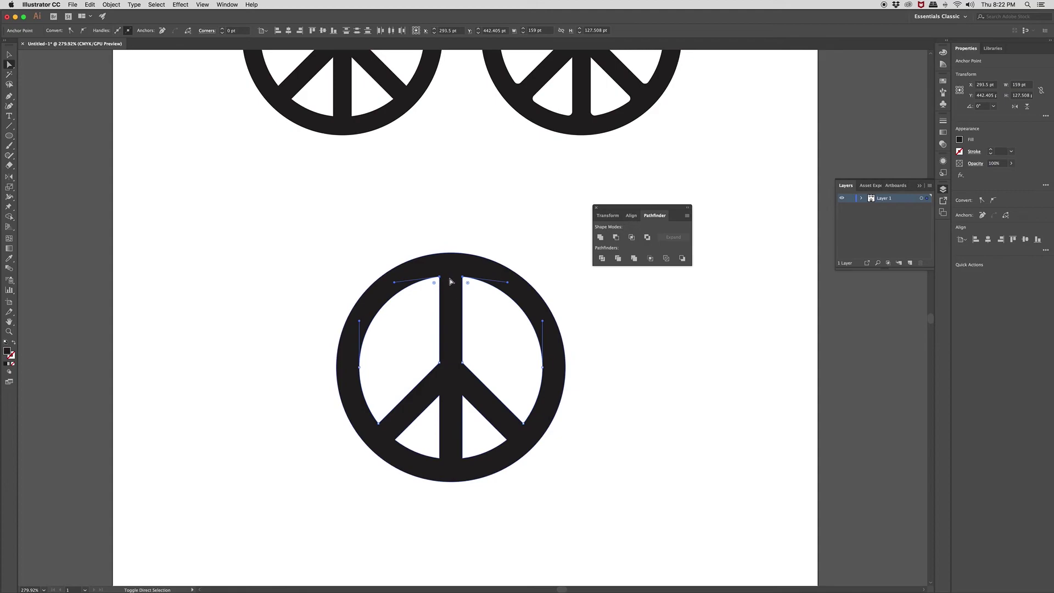
left_click(378, 423, "shift")
left_click_drag(385, 446, 512, 442)
left_click_drag(525, 397, 511, 454)
left_click_drag(407, 250, 473, 293)
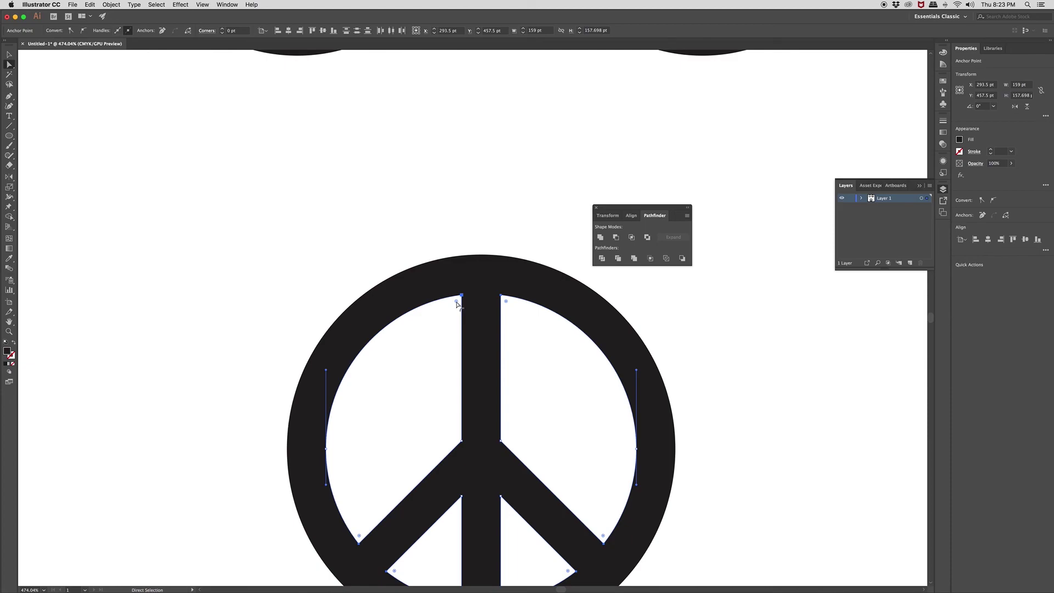
Step: Round the selected inner corners of the united peace sign with a 4 pt radius, and deselect it
left_click_drag(456, 303, 454, 304)
left_click(229, 30)
type("4")
key("Return")
left_click(311, 173)
key("super+minus")
key("super+minus")
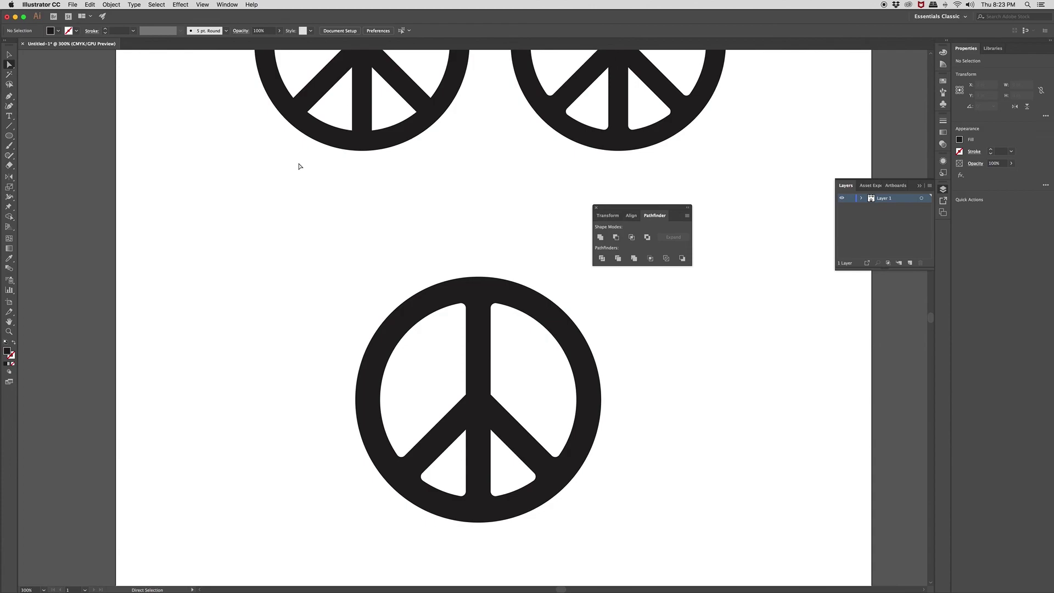
key("super+minus")
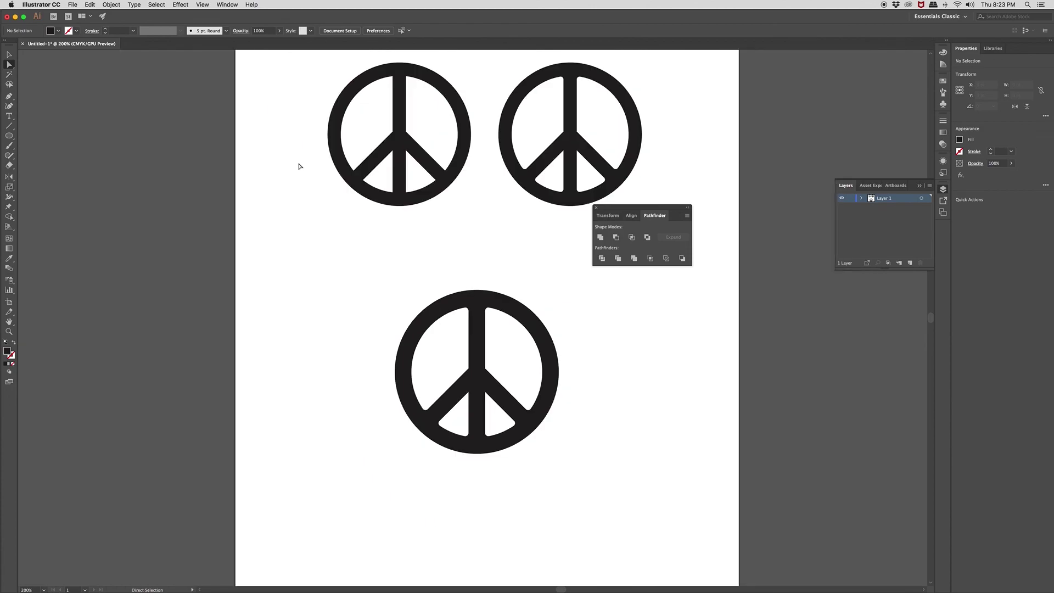